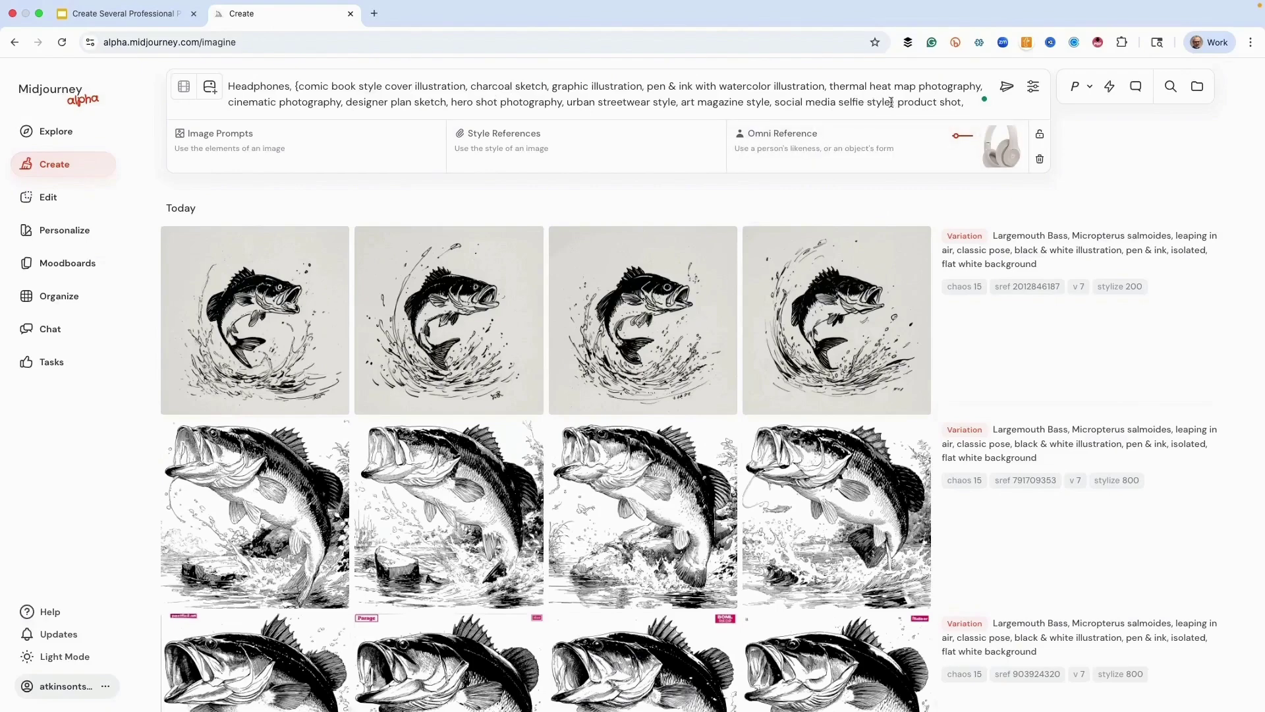
- Append 'emphasis on negative space, --ow 80' to the headphones product-shot prompt and submit it
{"action": "left_click", "coordinate": [900, 102]}
{"action": "key", "text": "super+Down"}
{"action": "type", "text": "emphasis on negative space, --ow 80"}
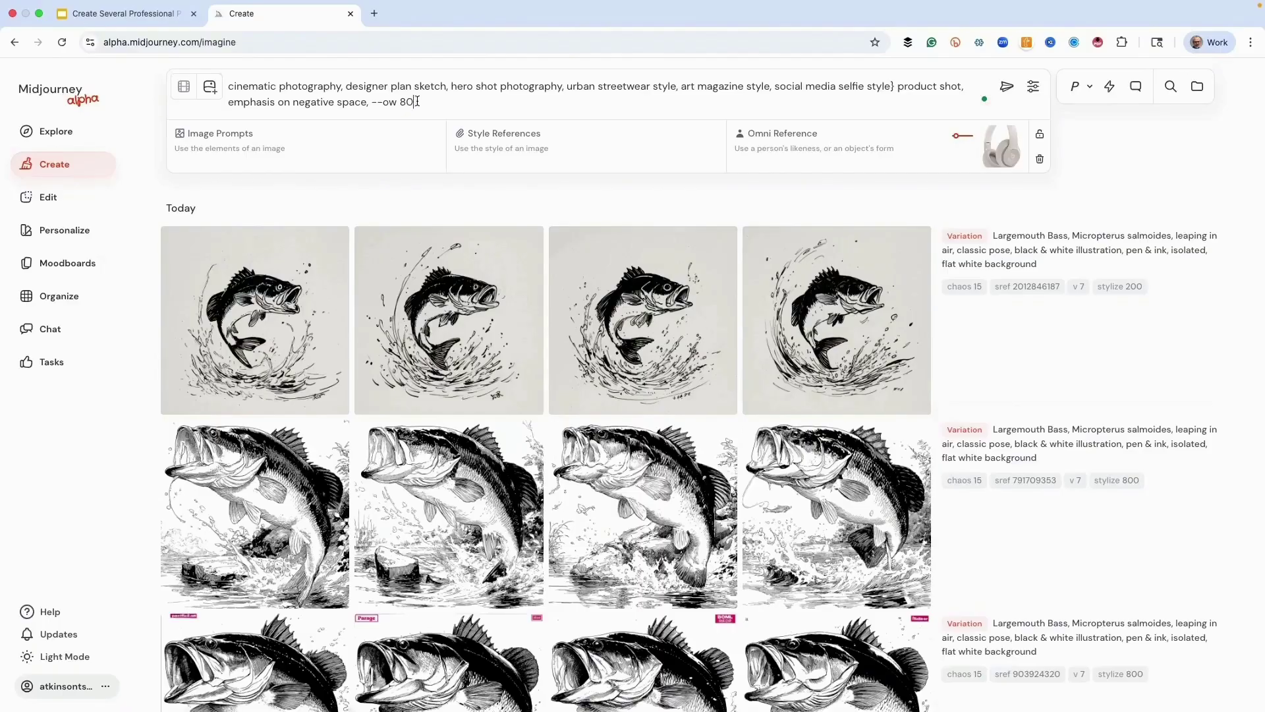
{"action": "key", "text": "Return"}
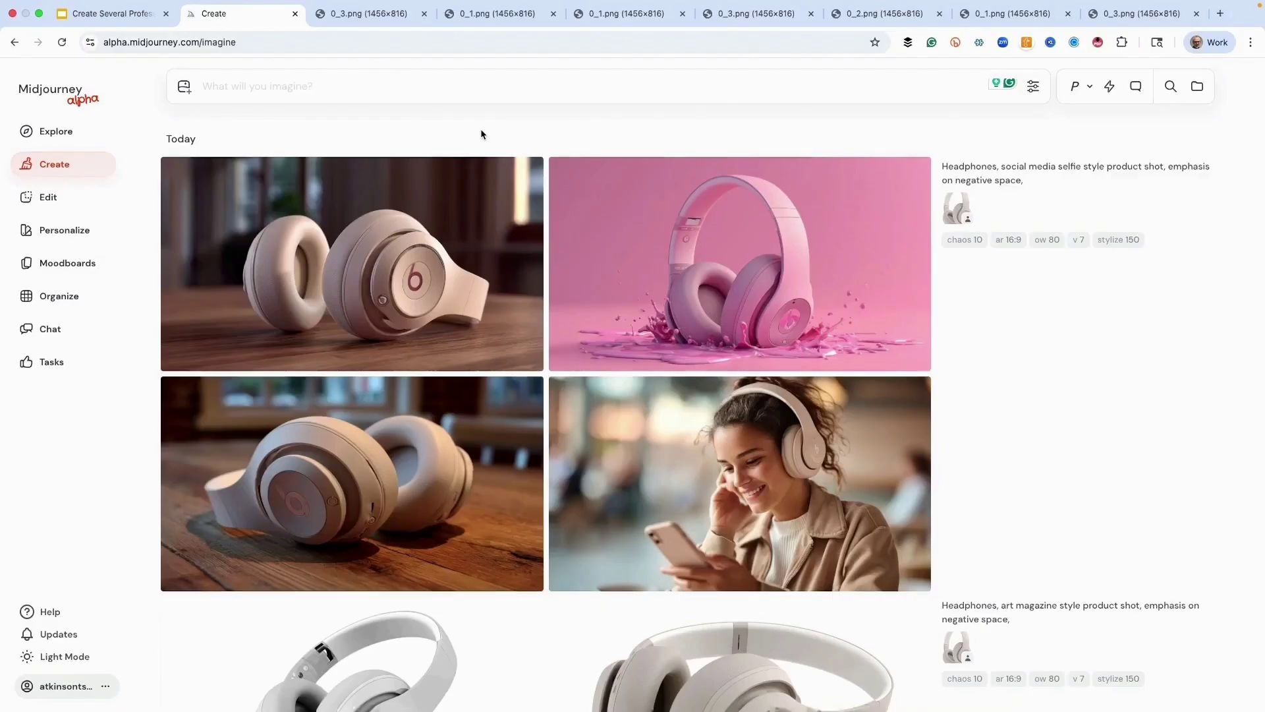
{"action": "left_click", "coordinate": [398, 15]}
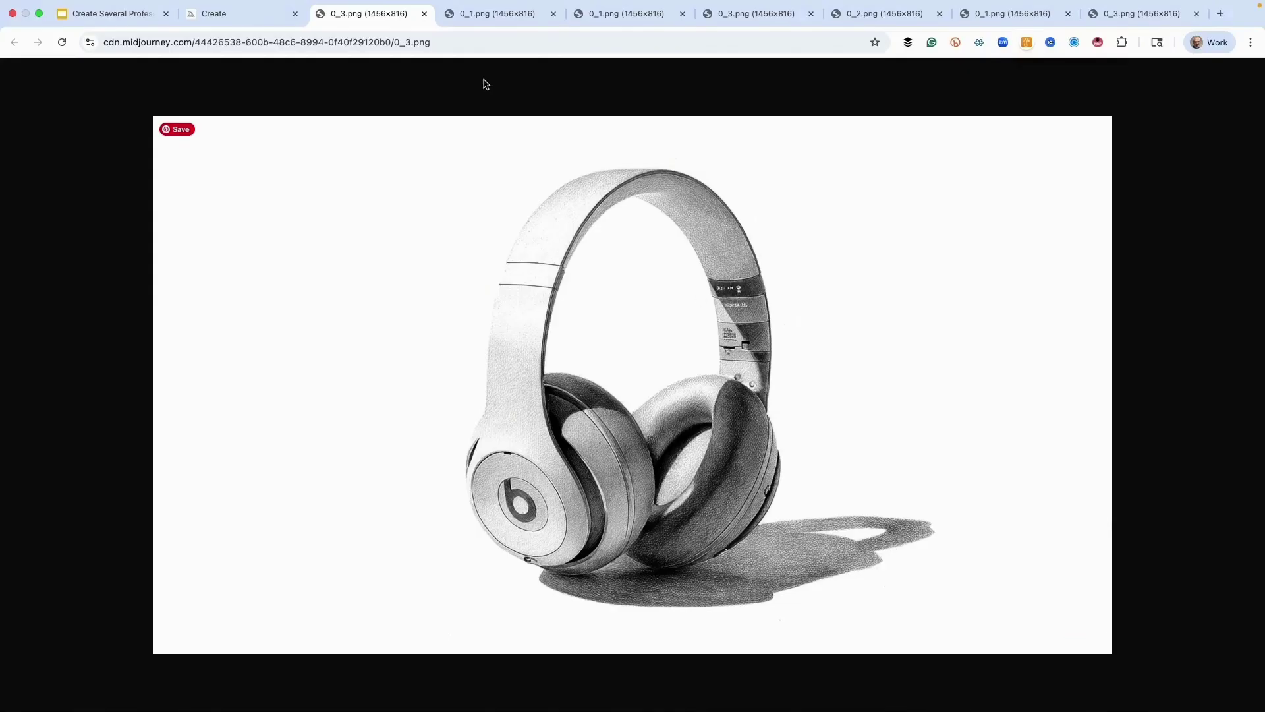
{"action": "left_click", "coordinate": [486, 15]}
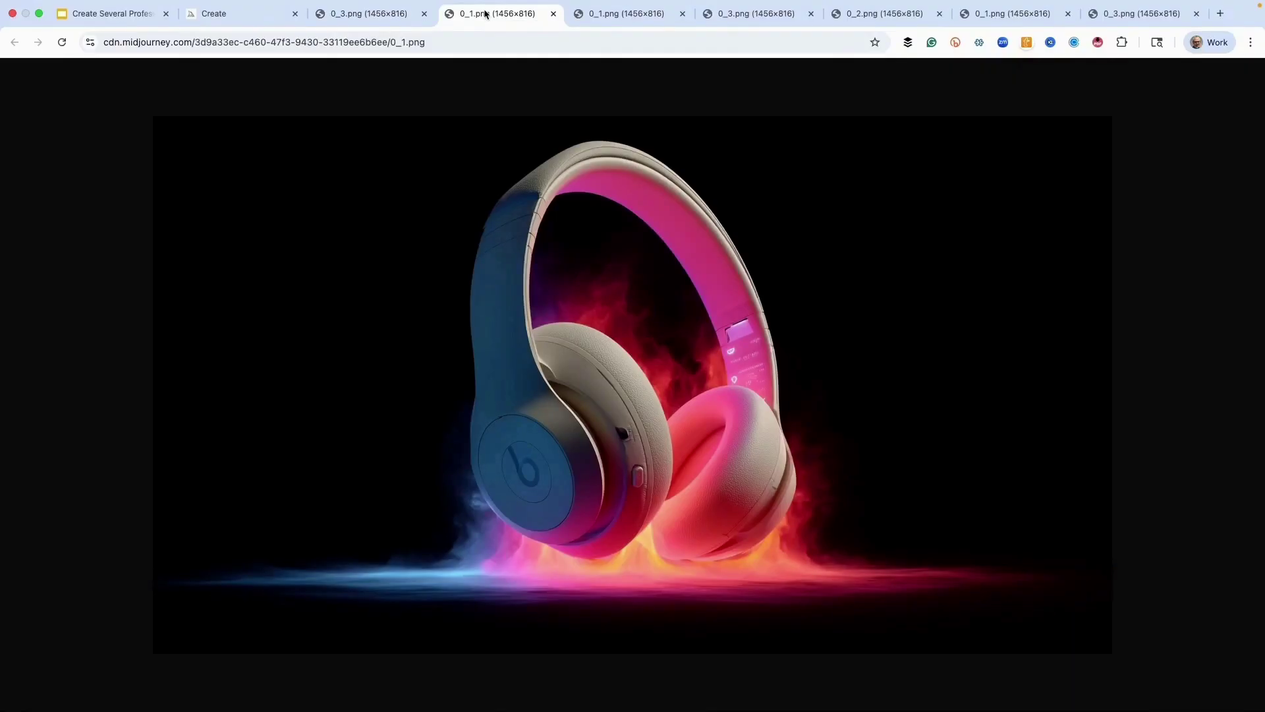
{"action": "left_click", "coordinate": [628, 13]}
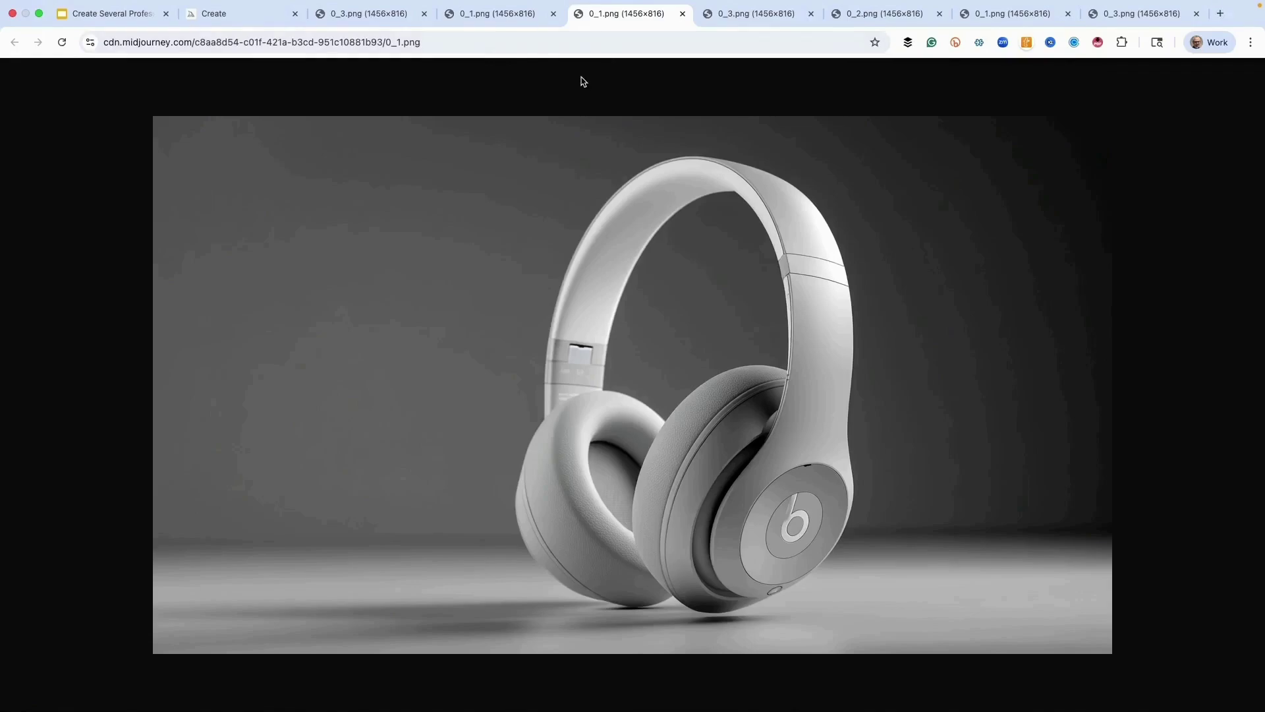
{"action": "left_click", "coordinate": [739, 14]}
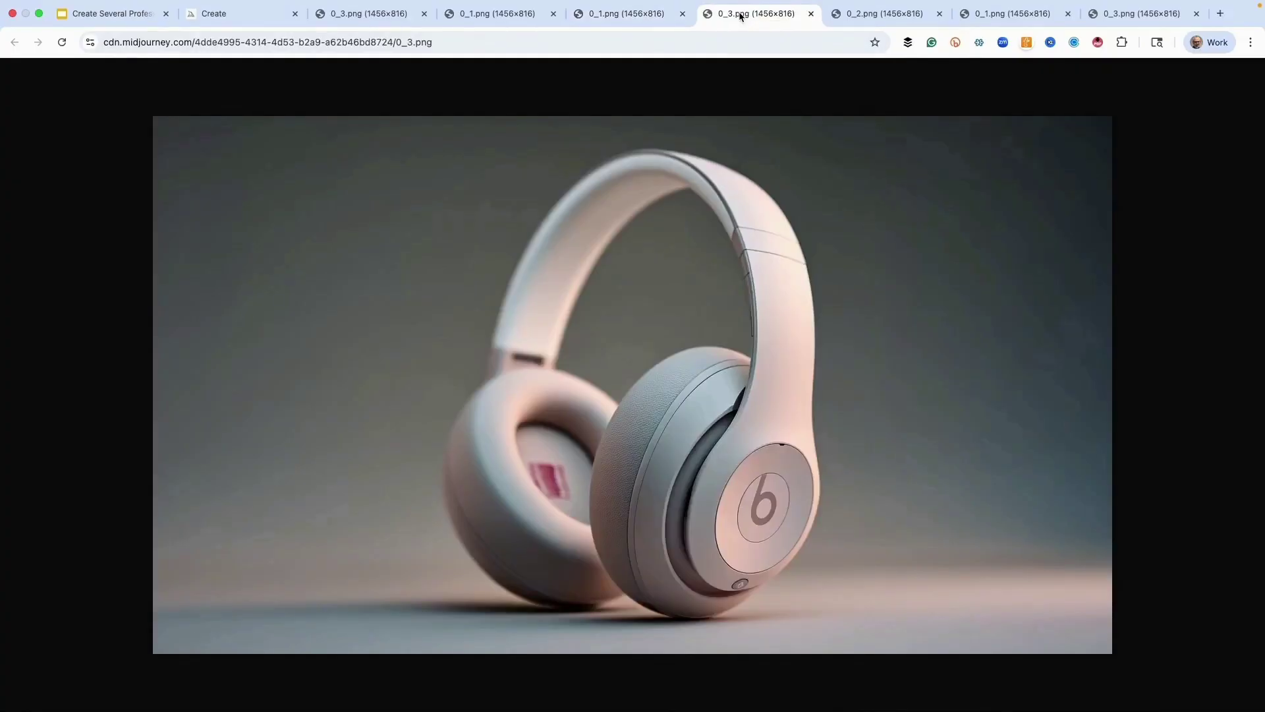
{"action": "left_click", "coordinate": [874, 13]}
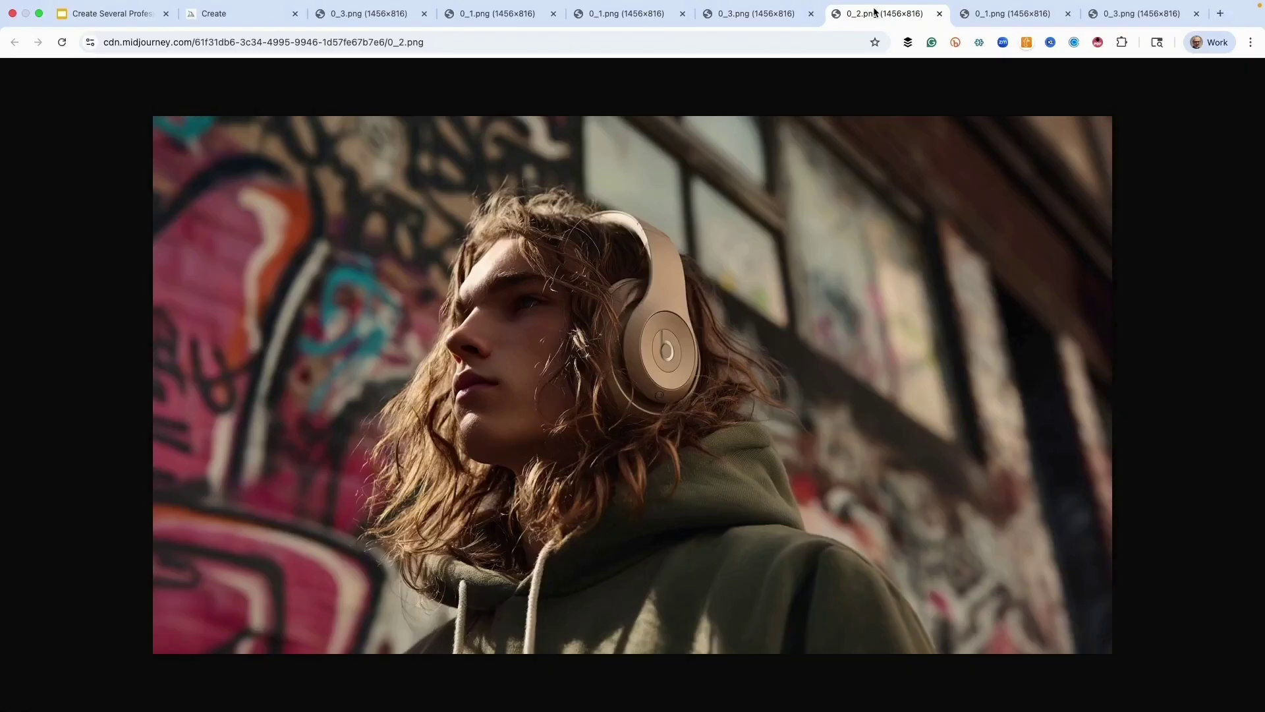
{"action": "left_click", "coordinate": [1026, 18]}
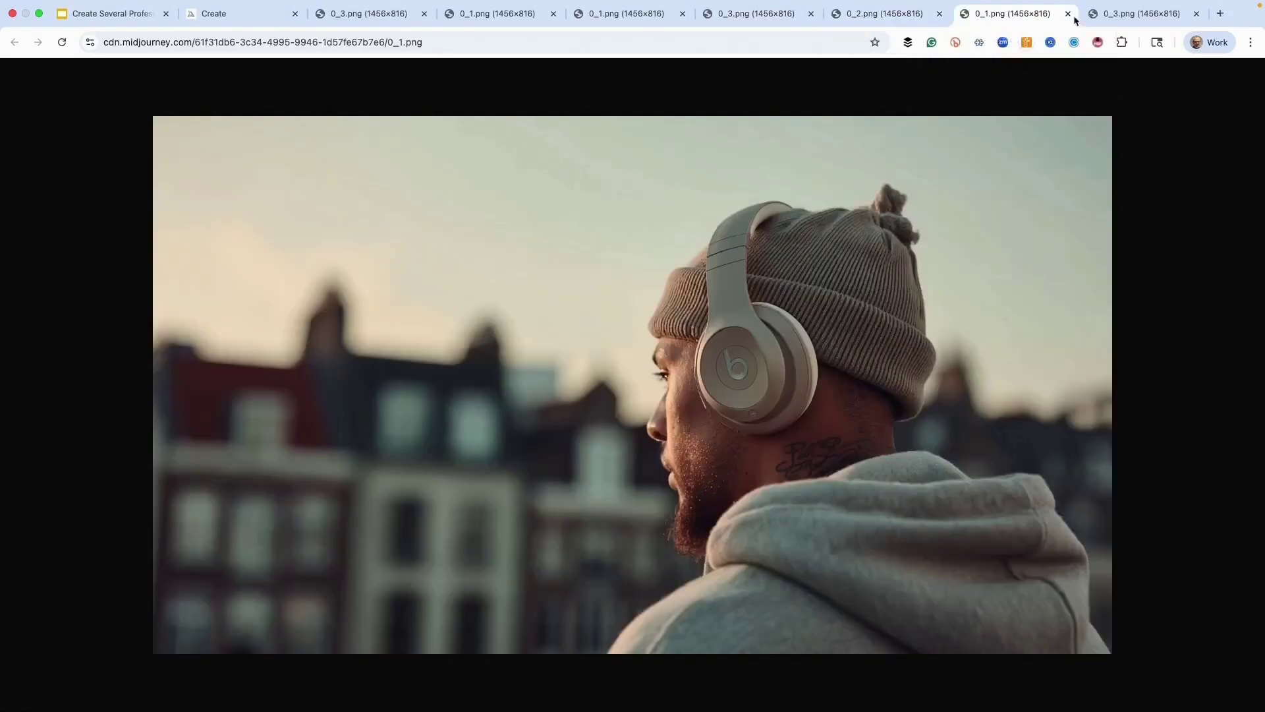
{"action": "left_click", "coordinate": [1122, 15]}
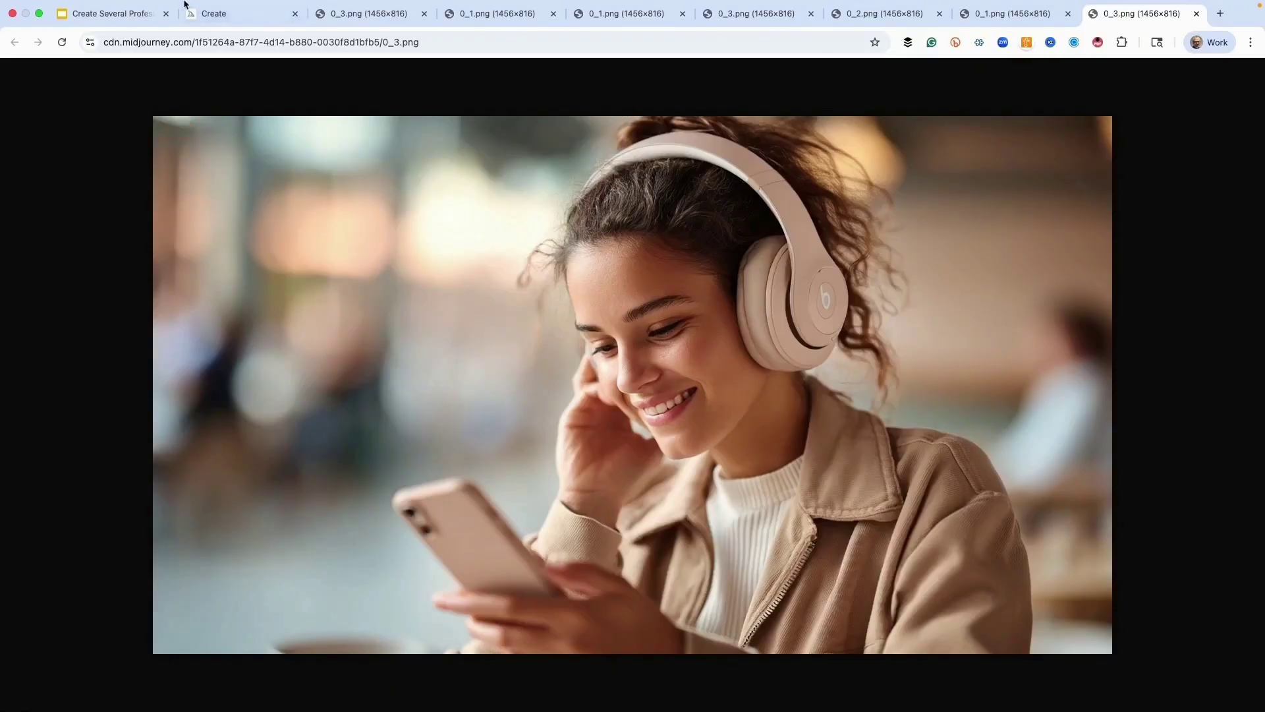
{"action": "left_click", "coordinate": [241, 17]}
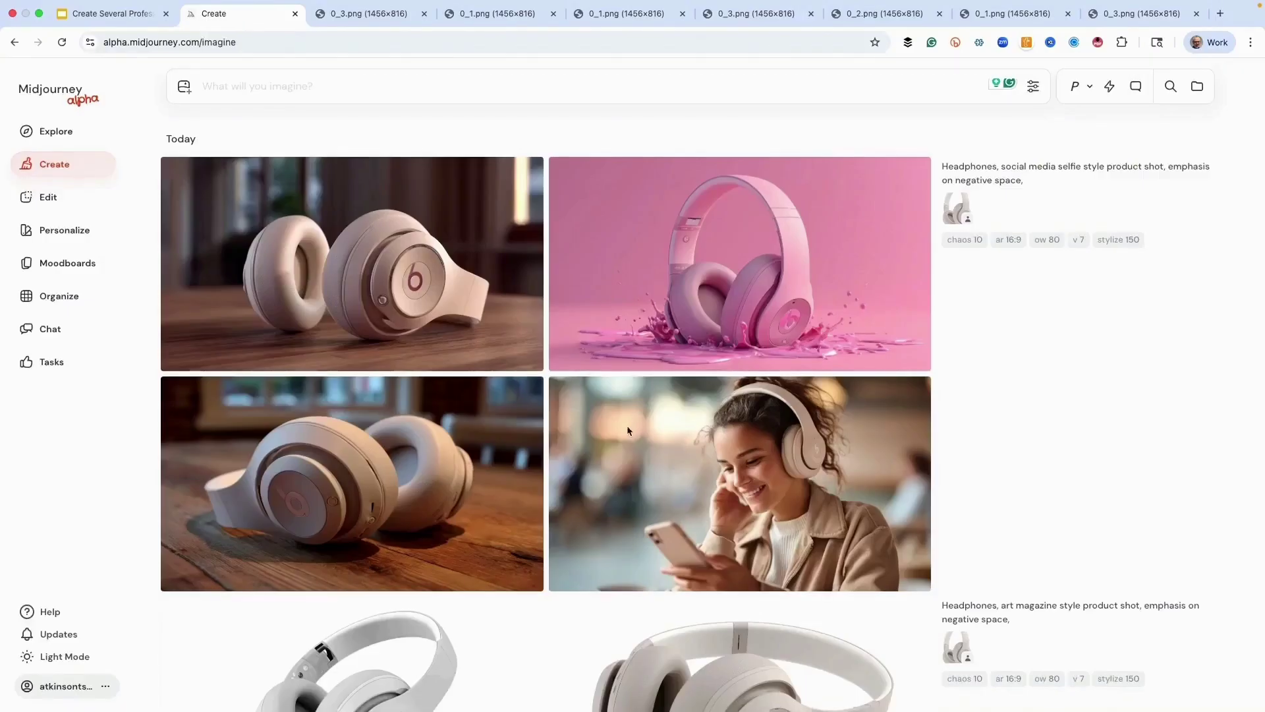
- Make Strong and Subtle variations of the long-haired streetwear portrait, then reuse its prompt
{"action": "scroll", "coordinate": [579, 419], "scroll_direction": "down", "scroll_amount": 7}
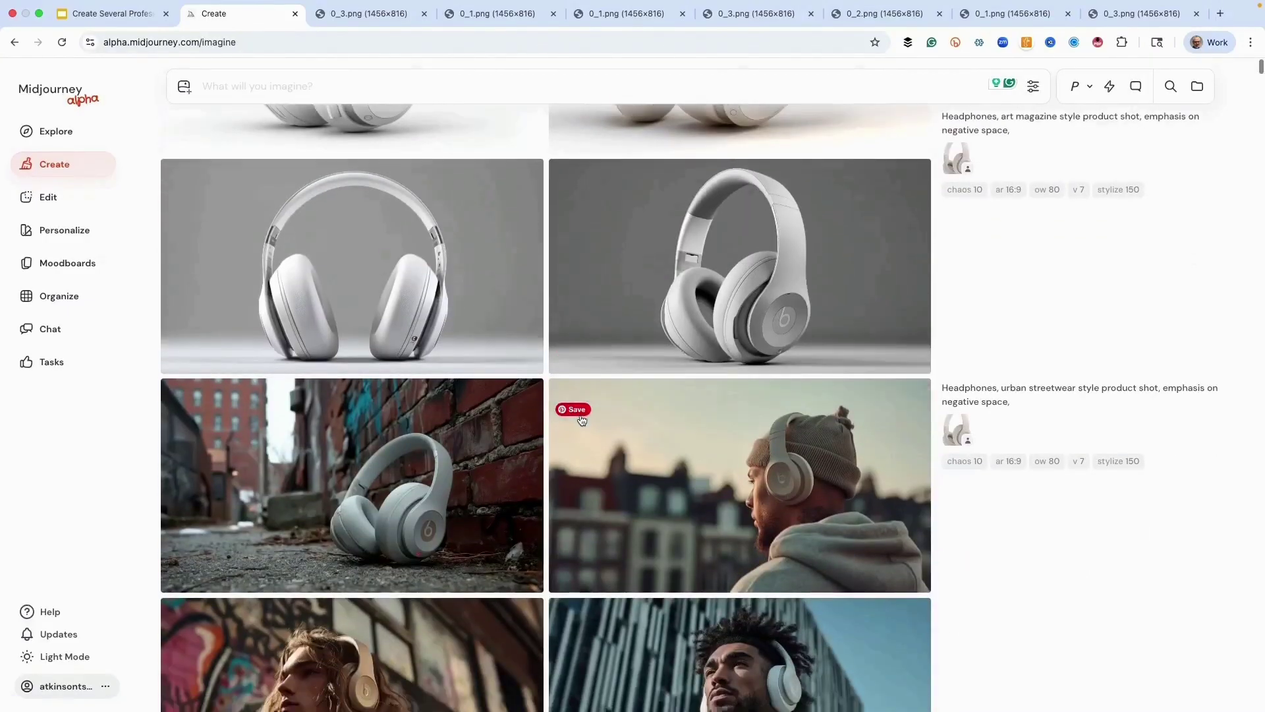
{"action": "scroll", "coordinate": [408, 574], "scroll_direction": "down", "scroll_amount": 2}
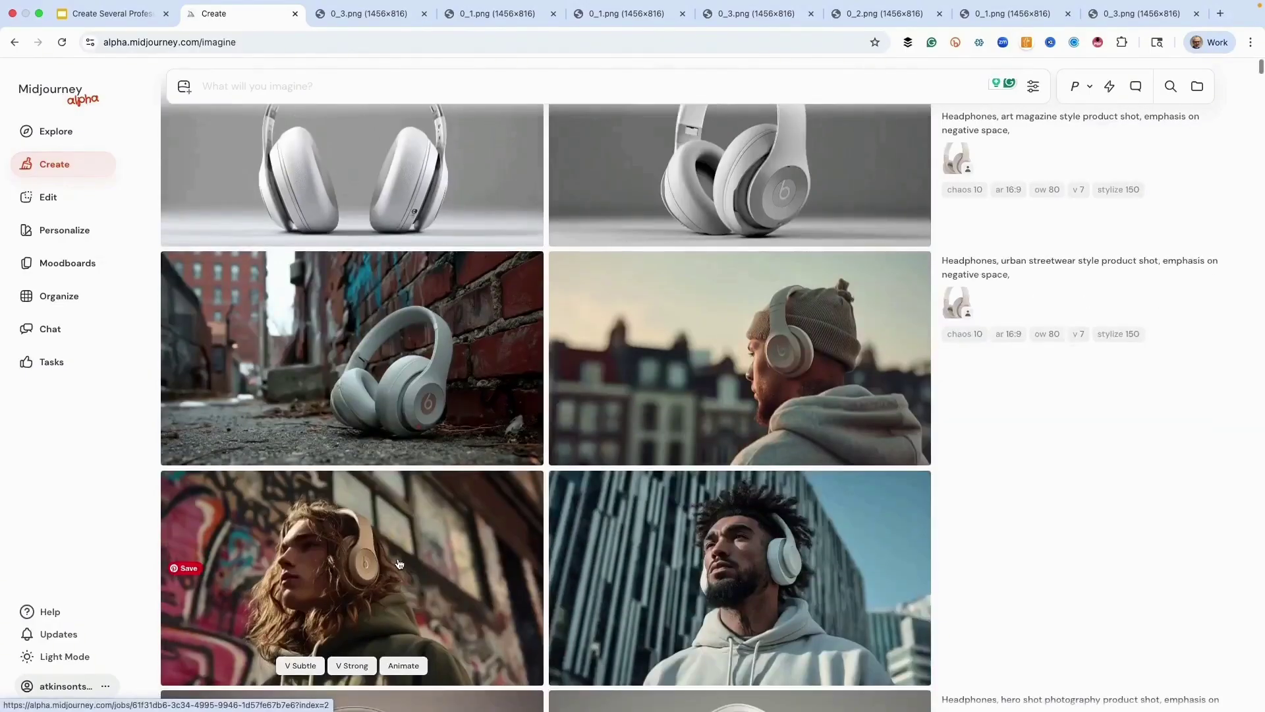
{"action": "left_click", "coordinate": [397, 565]}
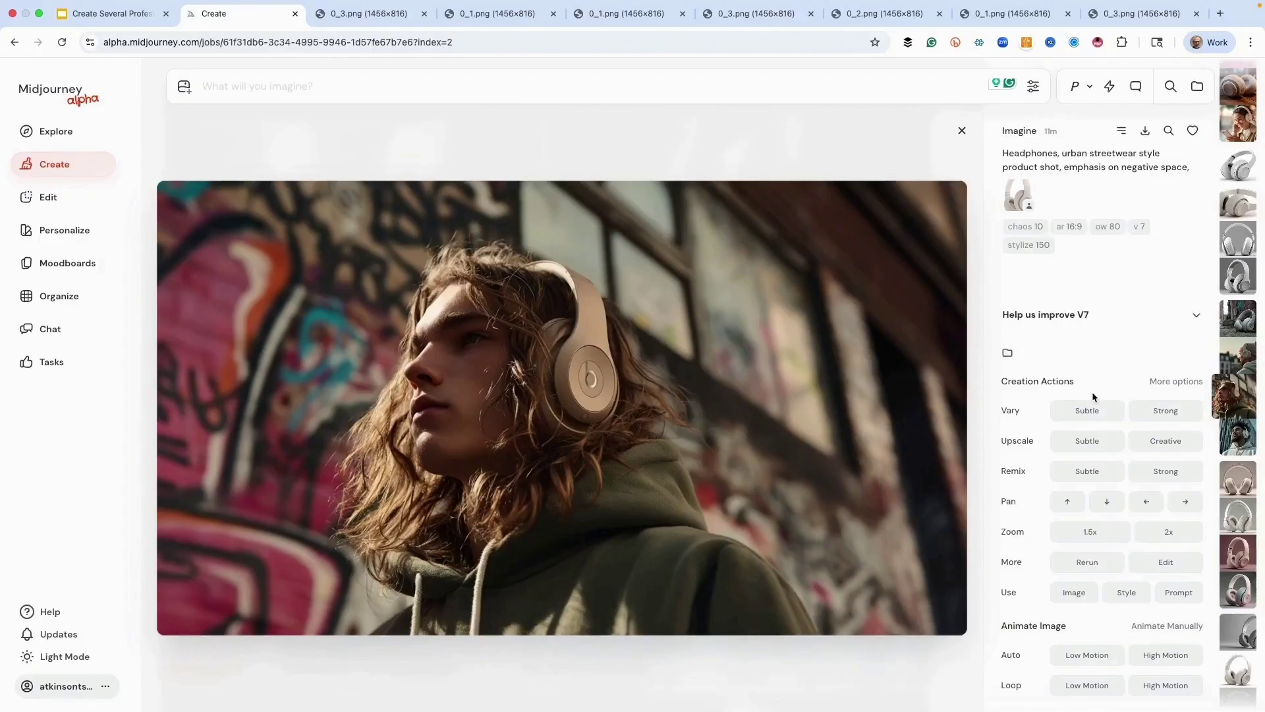
{"action": "left_click", "coordinate": [1156, 414]}
{"action": "left_click", "coordinate": [1080, 414]}
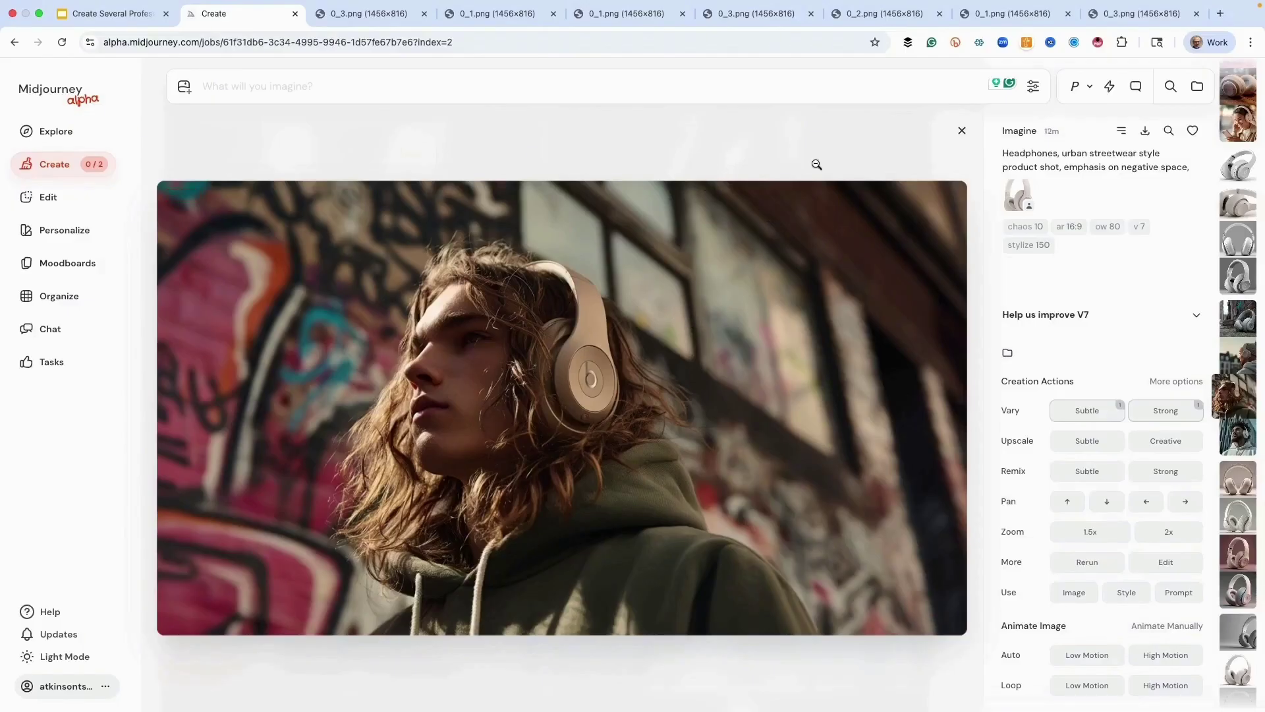
{"action": "left_click", "coordinate": [1168, 594]}
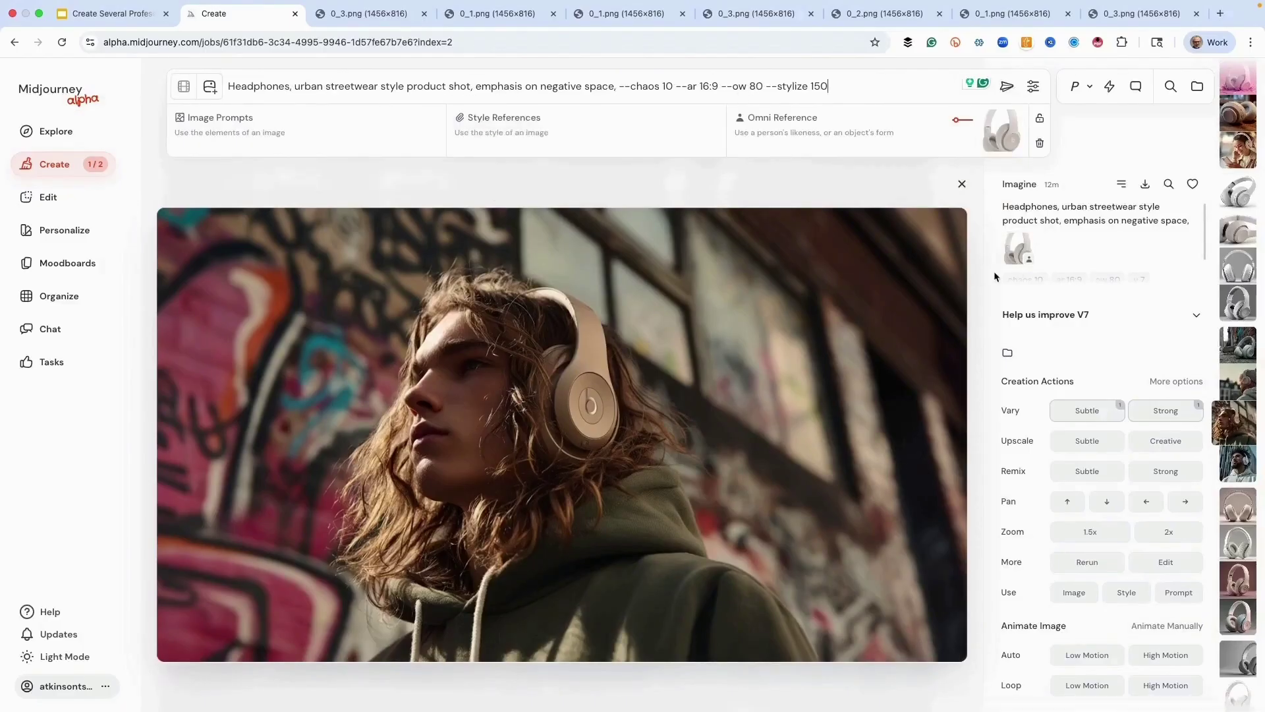
- Search Explore for community images similar to the streetwear headphone portrait
{"action": "left_click", "coordinate": [1169, 185]}
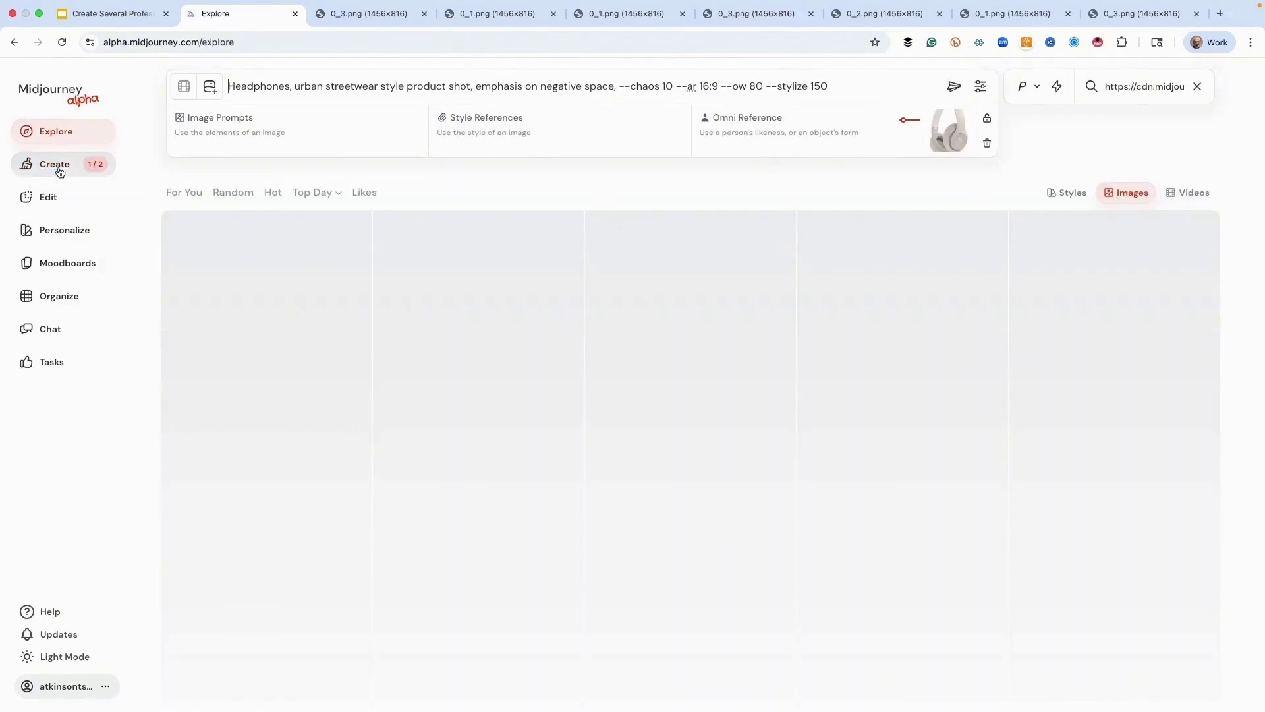
{"action": "left_click", "coordinate": [59, 169]}
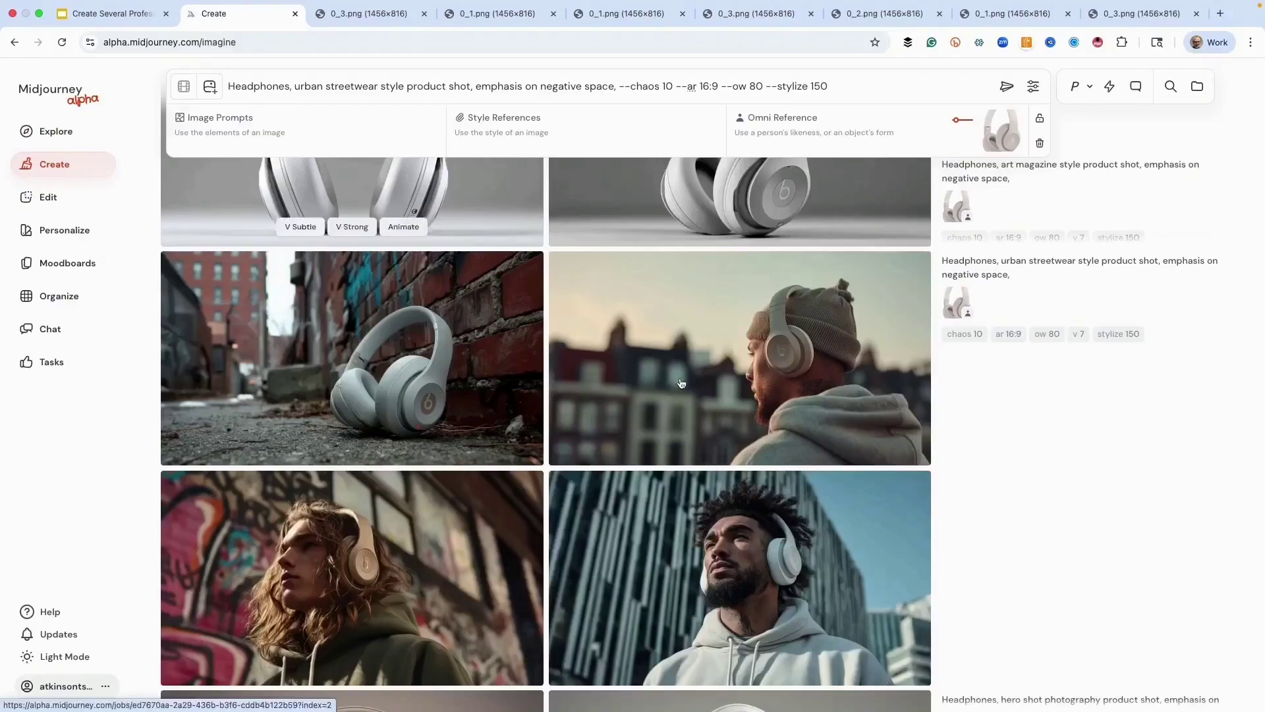
{"action": "scroll", "coordinate": [680, 385], "scroll_direction": "up", "scroll_amount": 5}
{"action": "scroll", "coordinate": [680, 385], "scroll_direction": "up", "scroll_amount": 10}
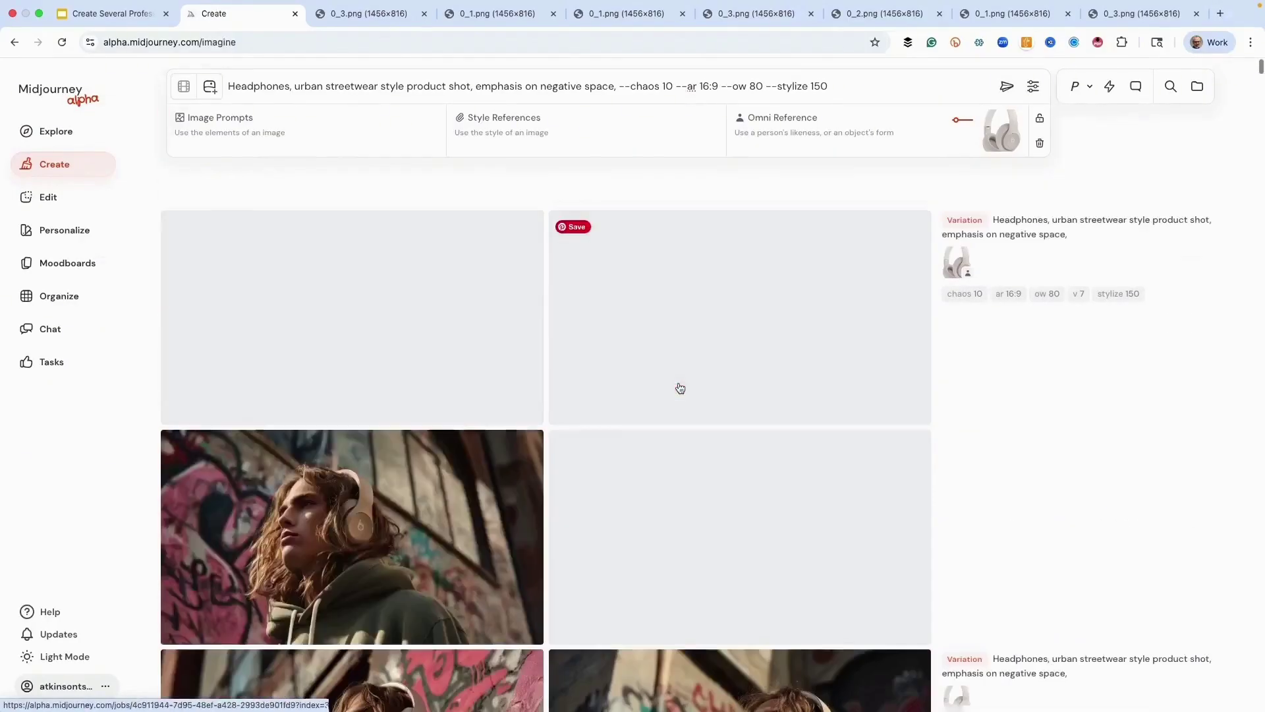
{"action": "left_click", "coordinate": [66, 134]}
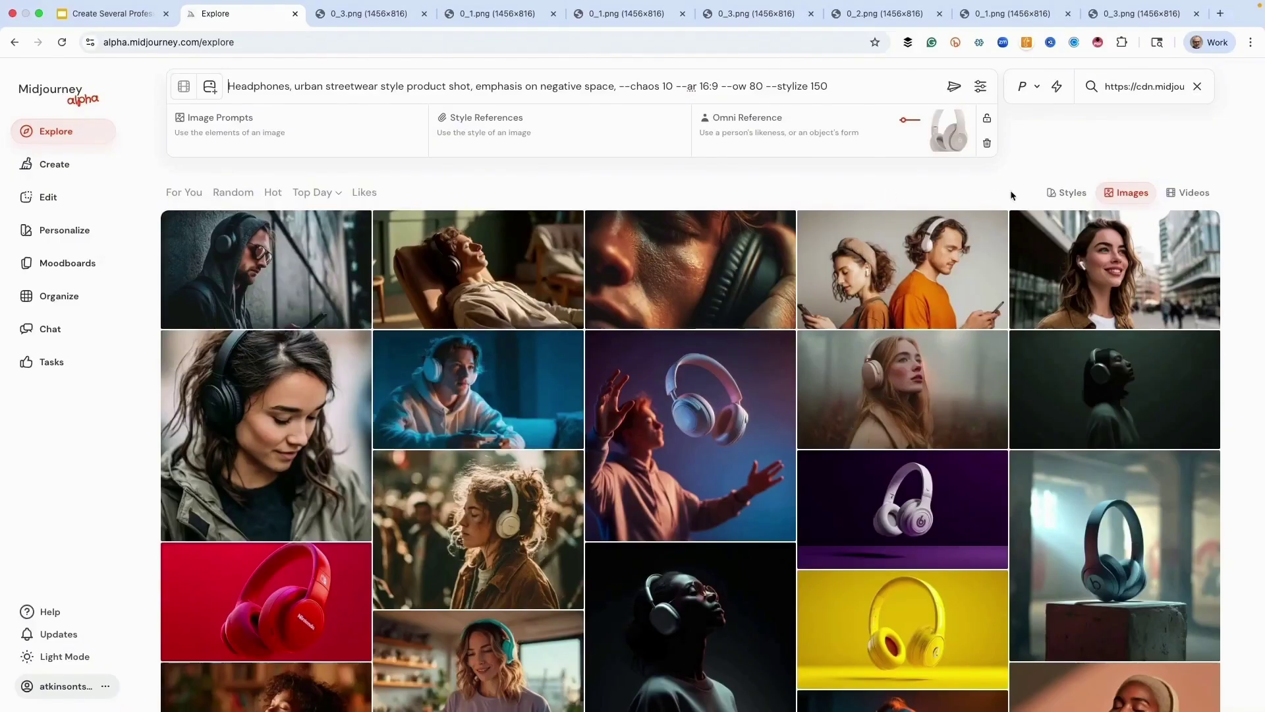
{"action": "left_click", "coordinate": [1069, 196]}
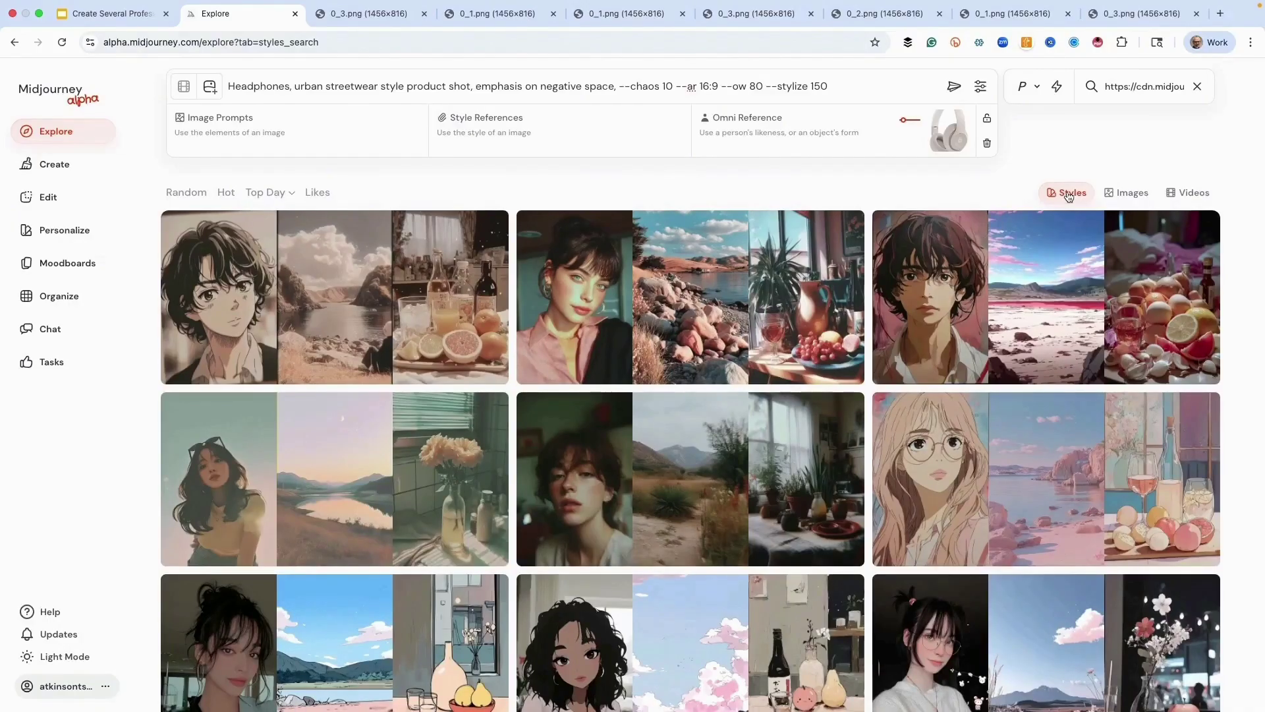
{"action": "mouse_move", "coordinate": [984, 257]}
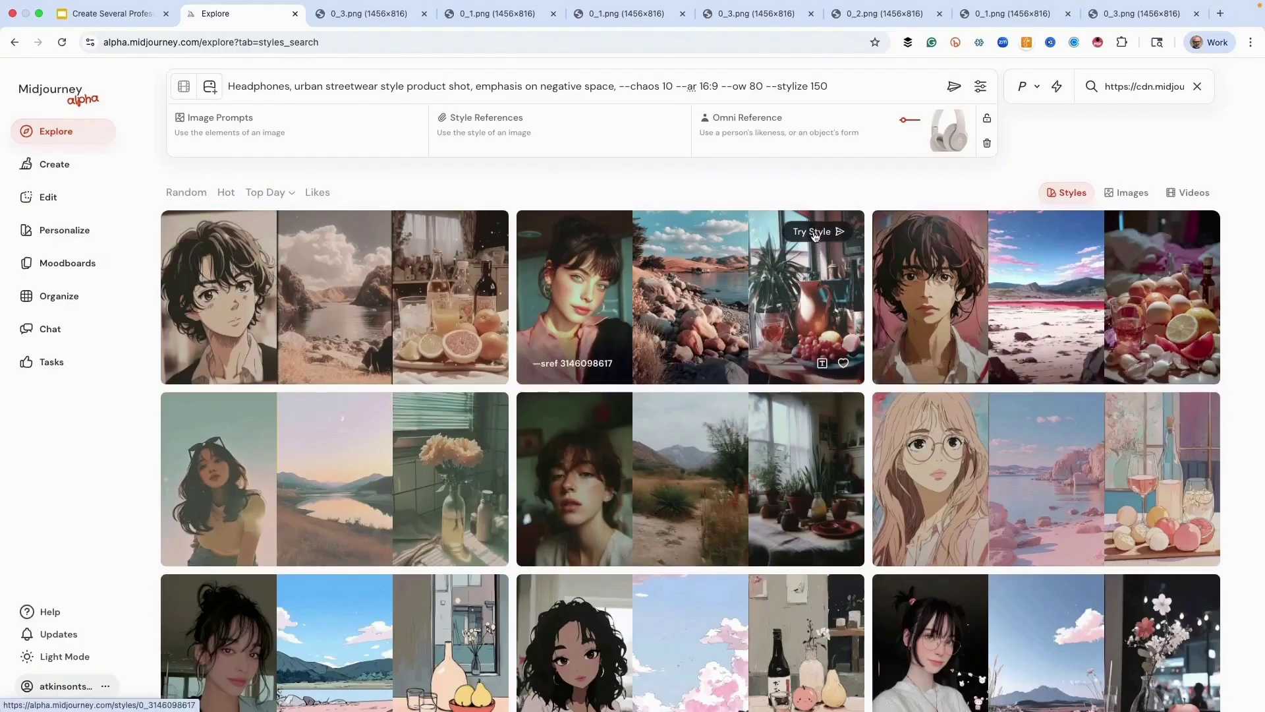
{"action": "left_click", "coordinate": [815, 234]}
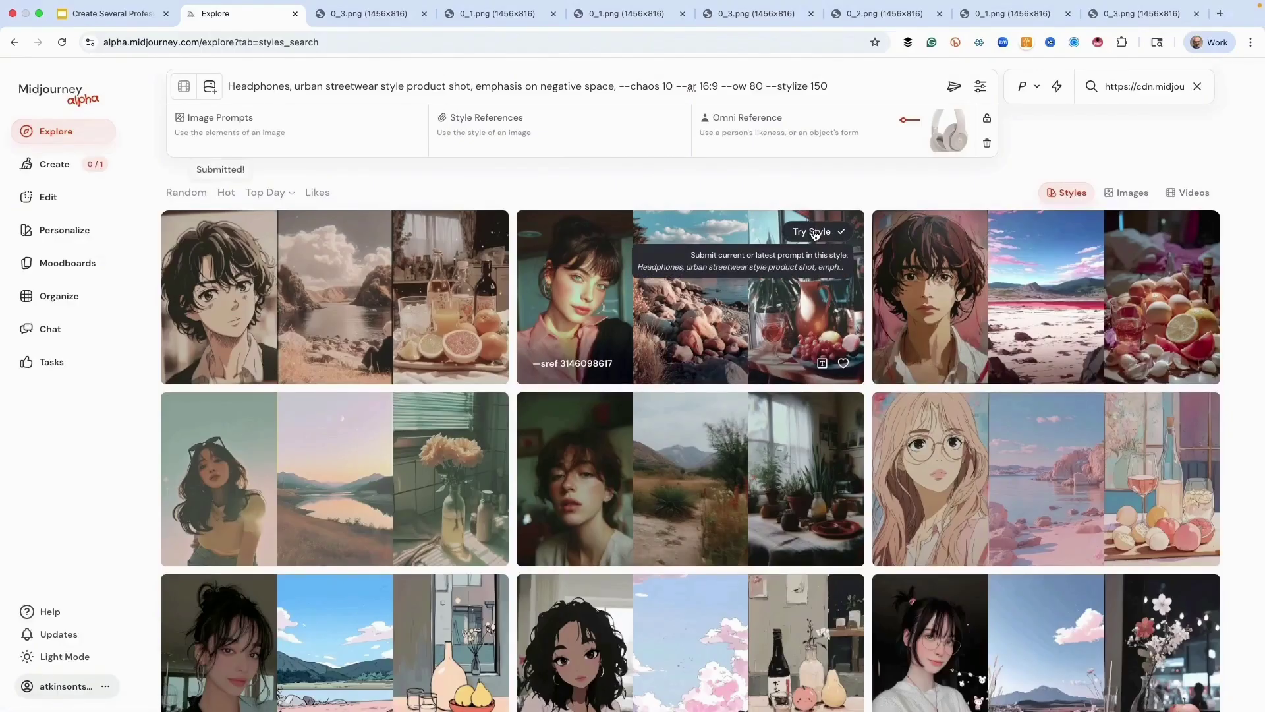
{"action": "scroll", "coordinate": [738, 374], "scroll_direction": "down", "scroll_amount": 5}
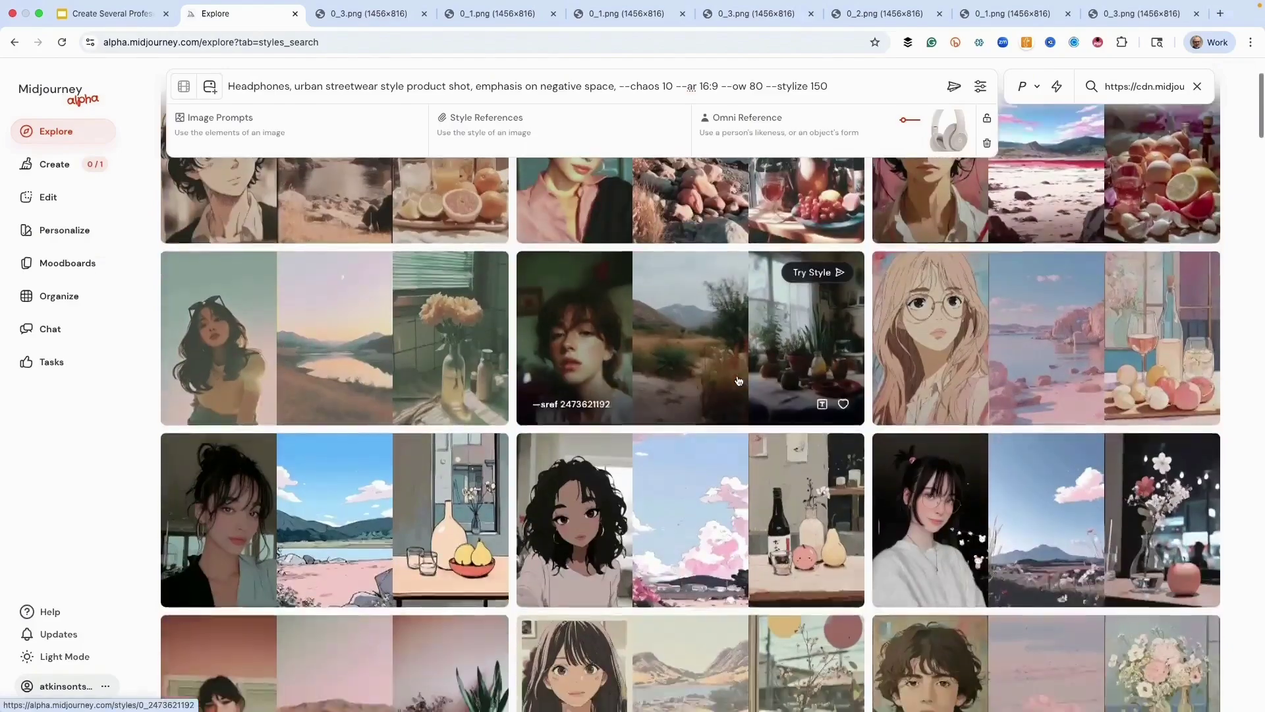
{"action": "scroll", "coordinate": [738, 380], "scroll_direction": "down", "scroll_amount": 4}
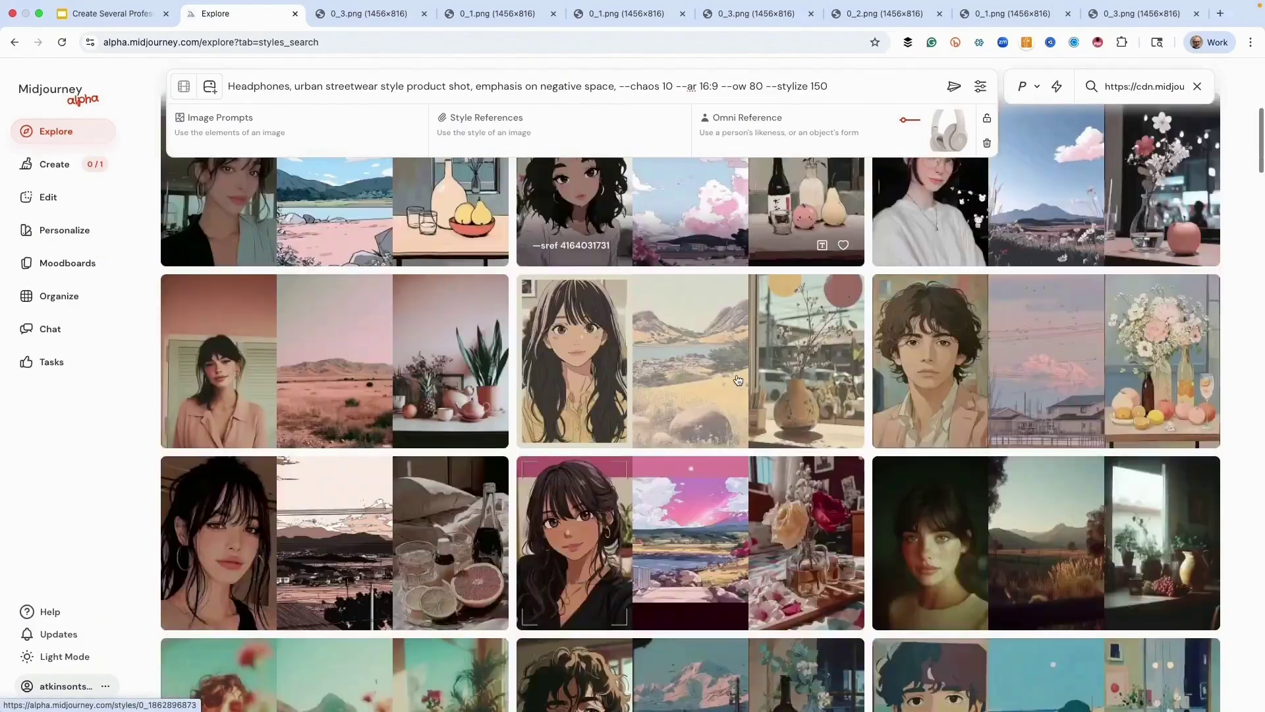
{"action": "scroll", "coordinate": [738, 380], "scroll_direction": "down", "scroll_amount": 7}
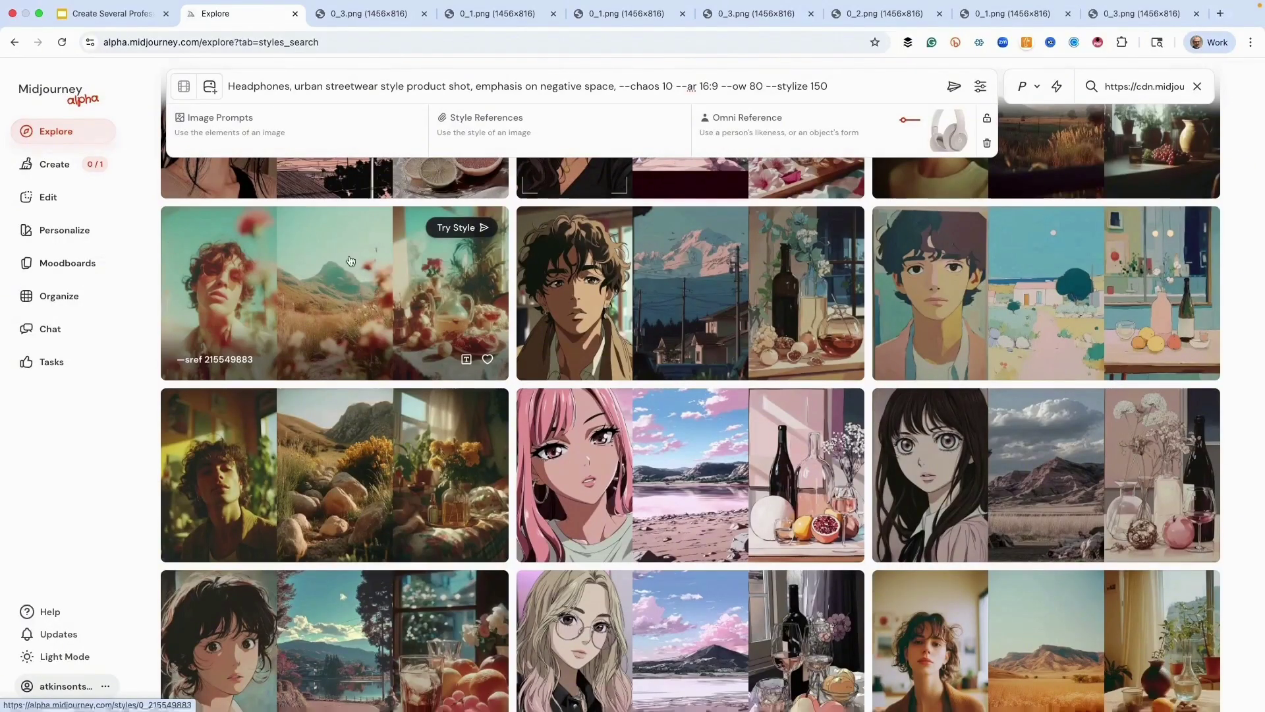
{"action": "left_click", "coordinate": [437, 234]}
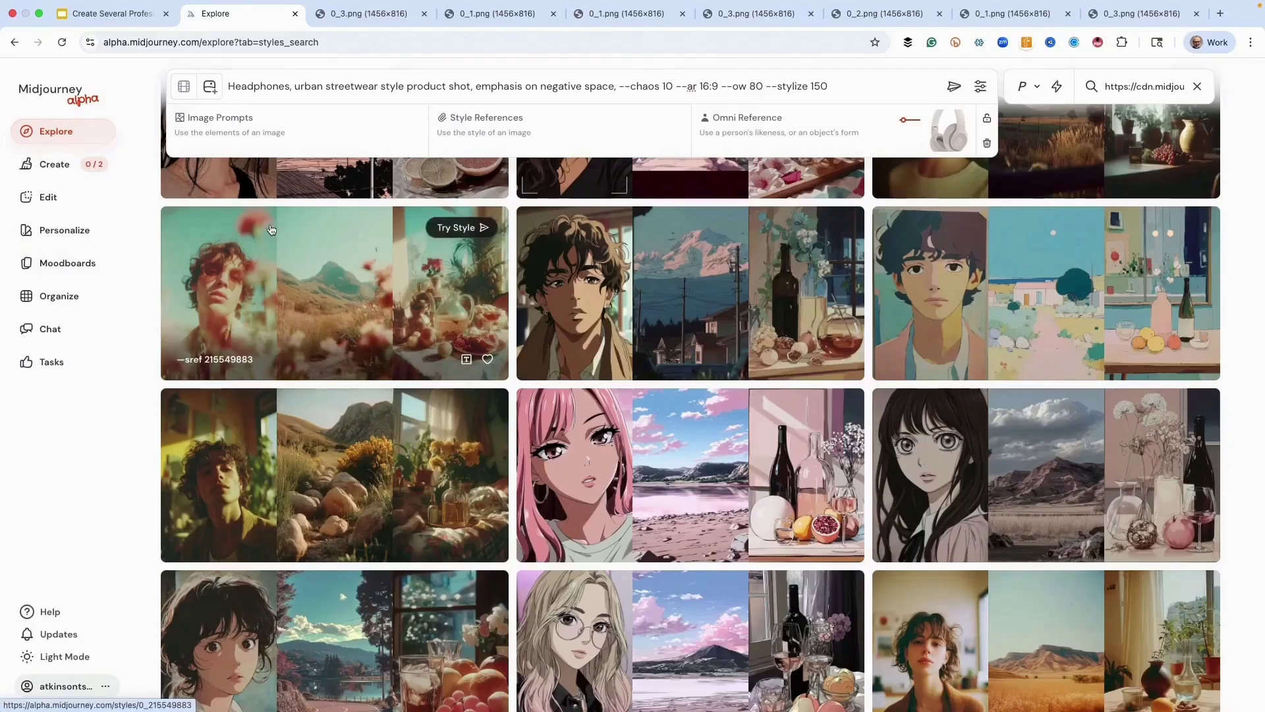
- Go to Create and open the first streetwear headphone image in full view
{"action": "left_click", "coordinate": [61, 171]}
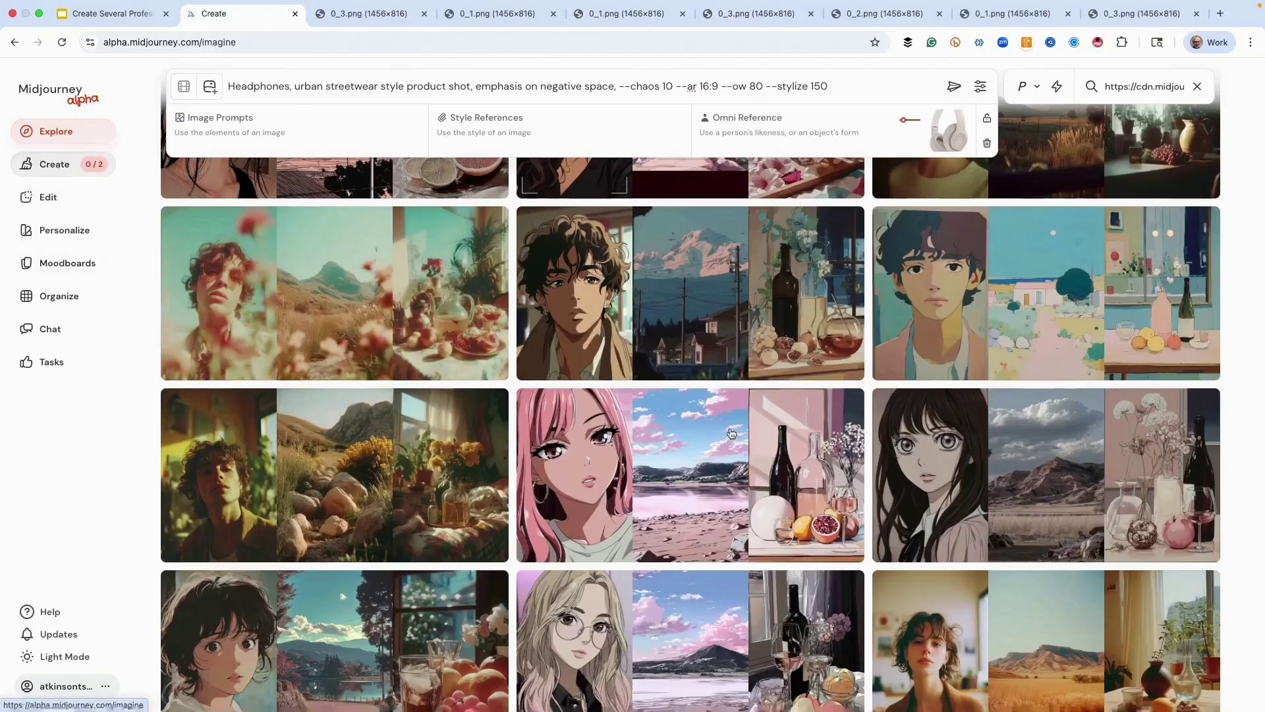
{"action": "scroll", "coordinate": [789, 430], "scroll_direction": "up", "scroll_amount": 15}
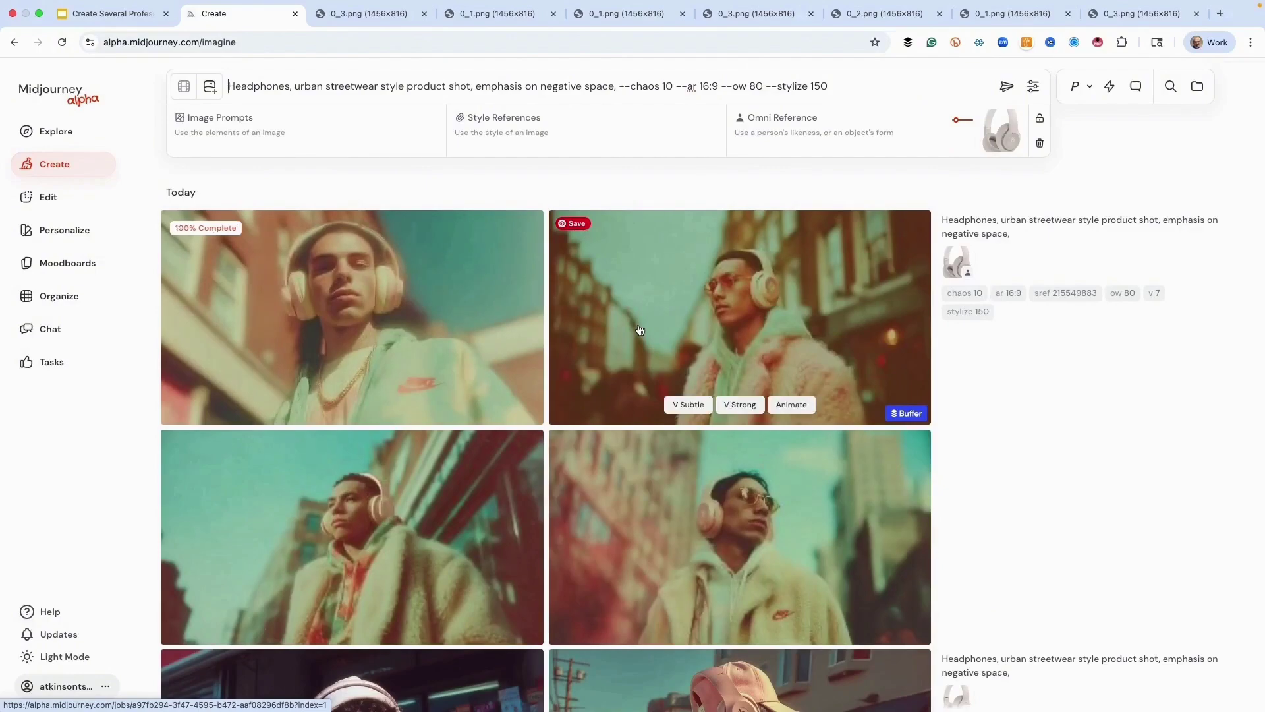
{"action": "left_click", "coordinate": [394, 373]}
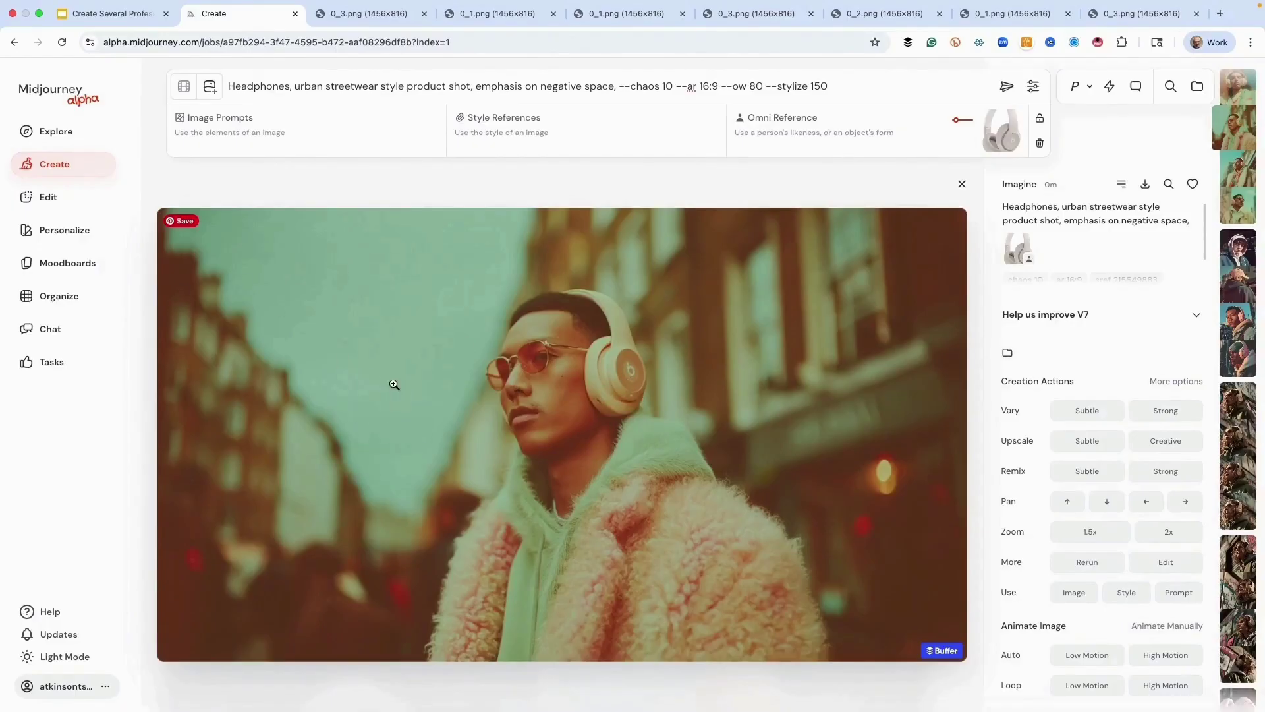
- Step through the job images to a graffiti-wall variation, then close the full view
{"action": "key", "text": "Right"}
{"action": "key", "text": "Right"}
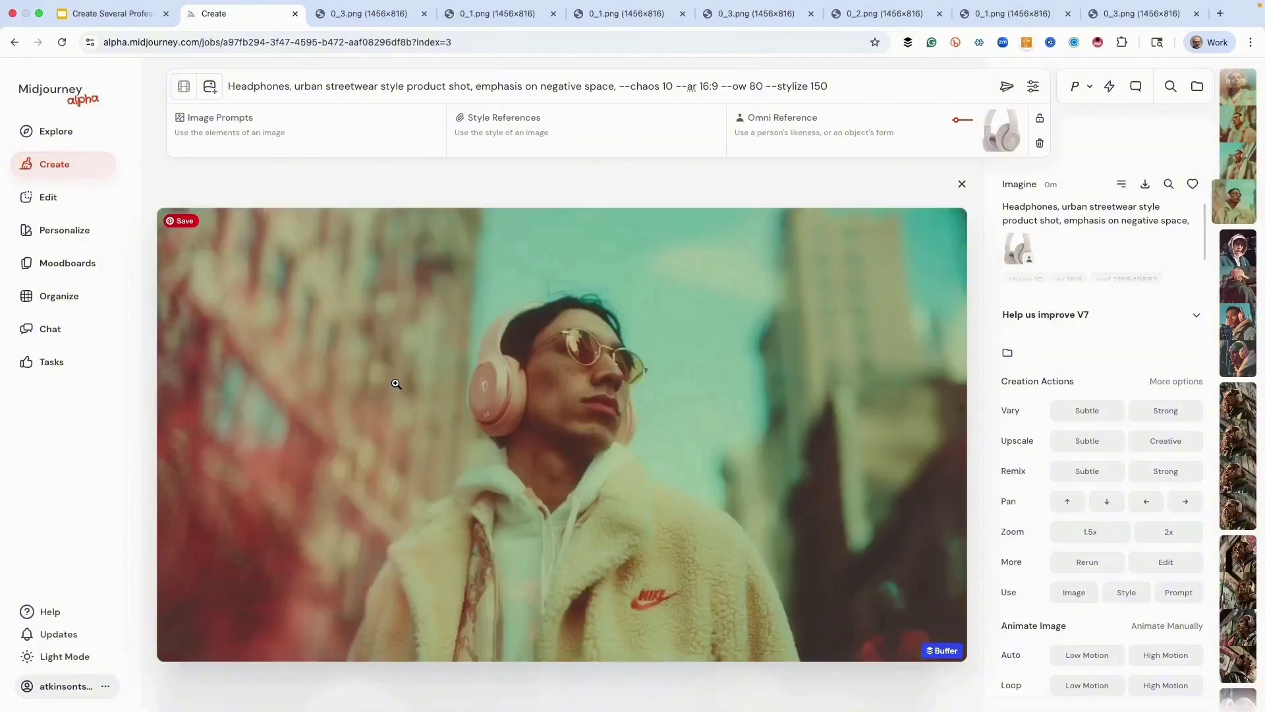
{"action": "key", "text": "Right"}
{"action": "key", "text": "Right"}
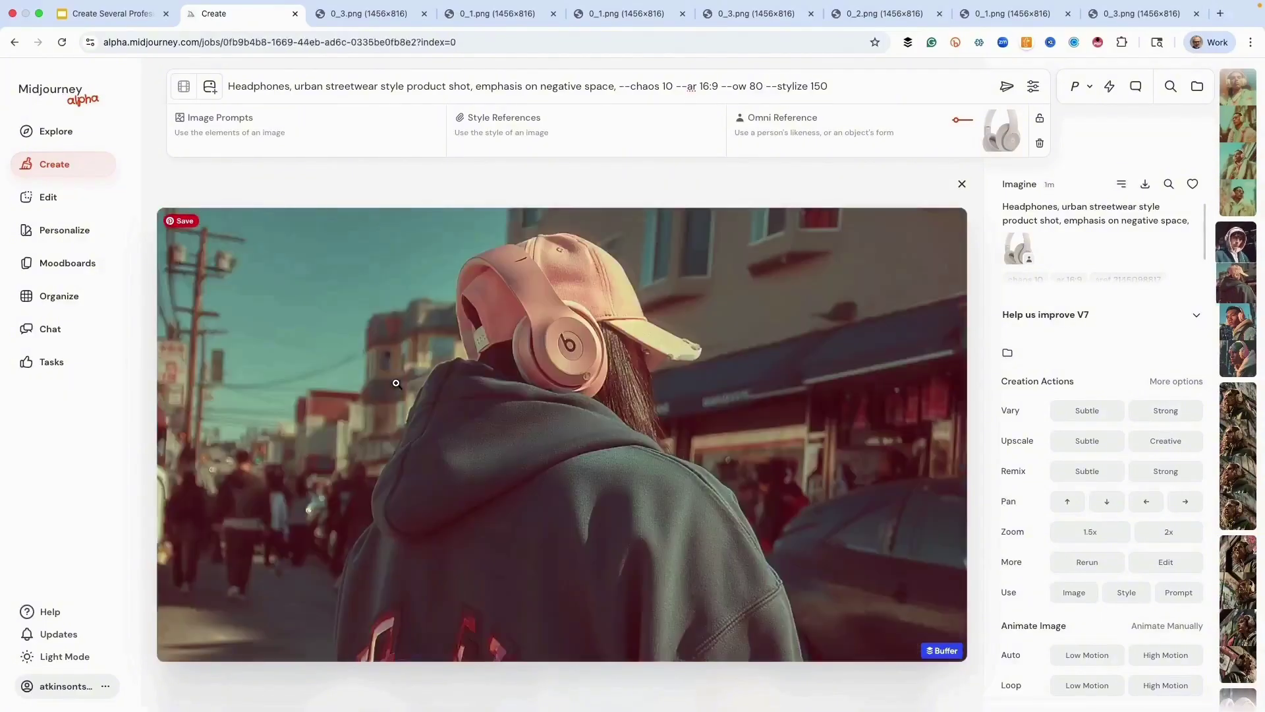
{"action": "key", "text": "Right"}
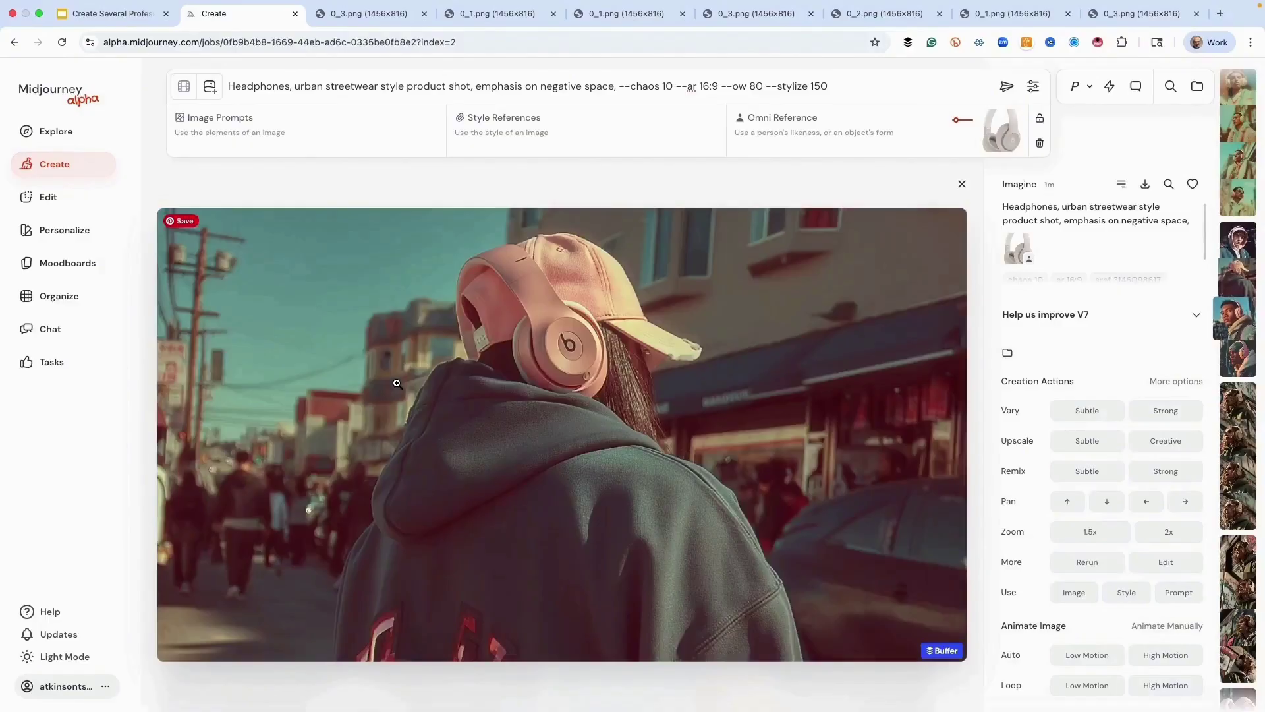
{"action": "key", "text": "Left"}
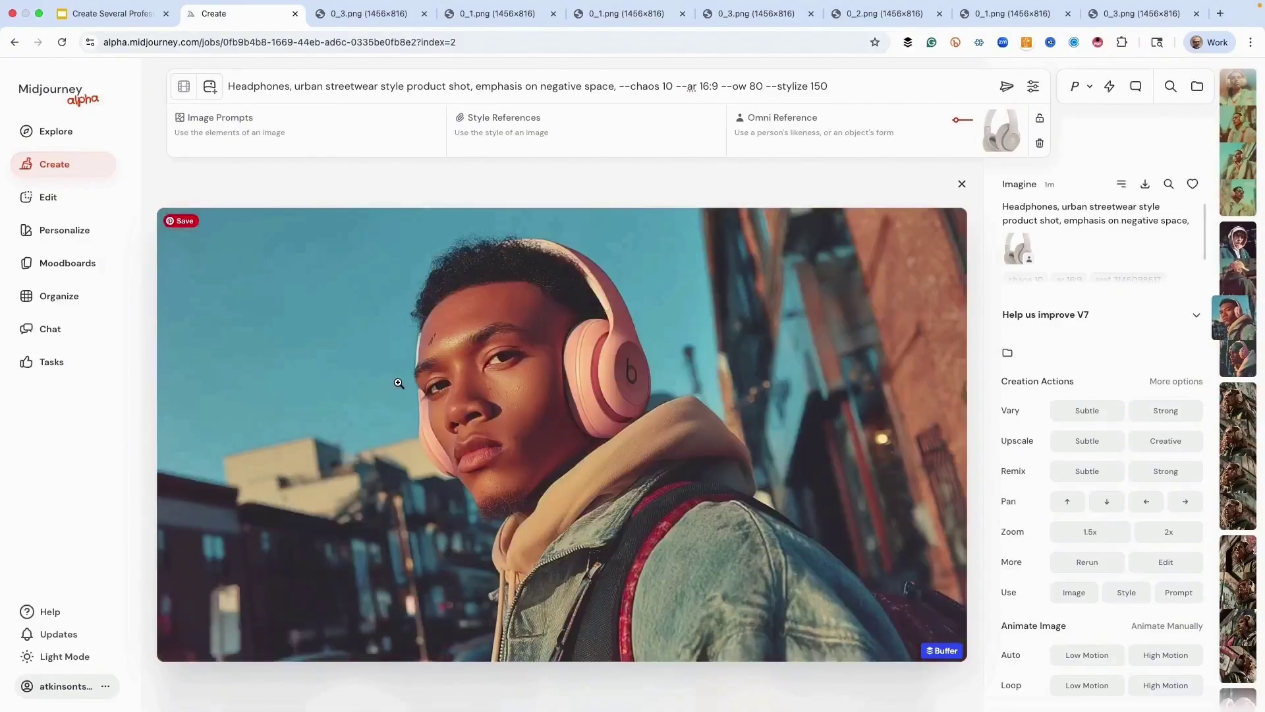
{"action": "key", "text": "Right"}
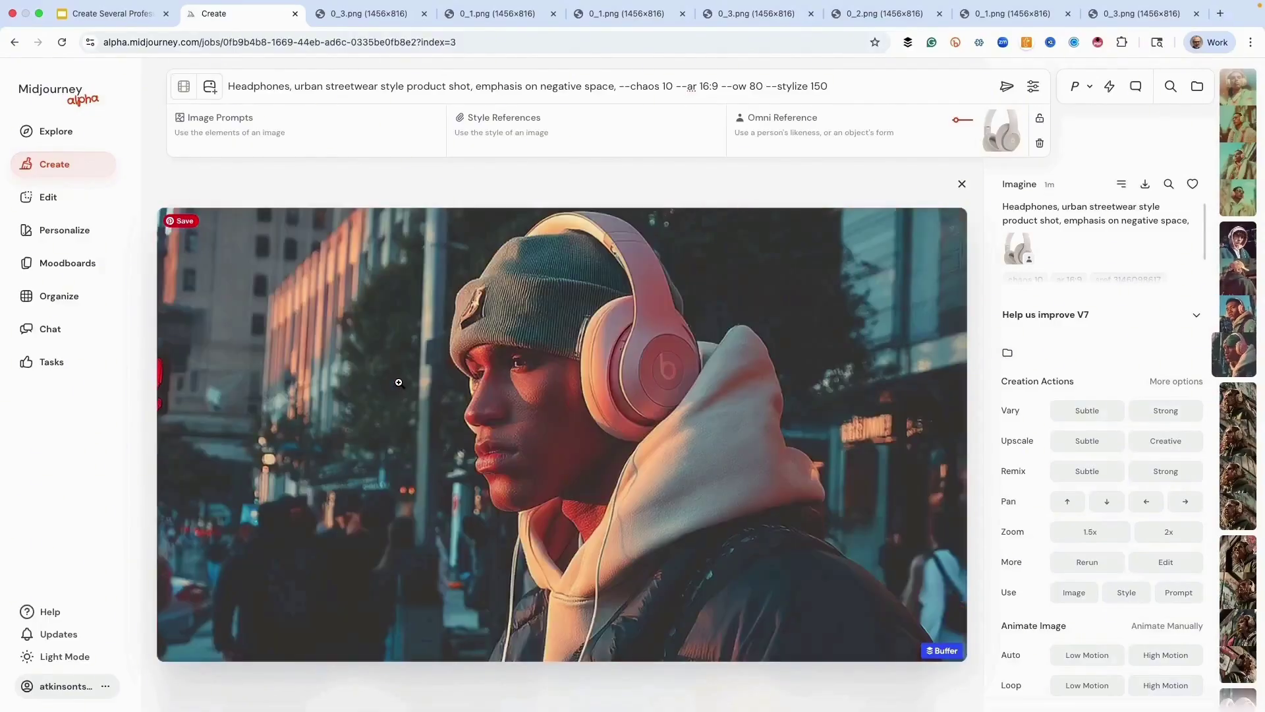
{"action": "key", "text": "Right"}
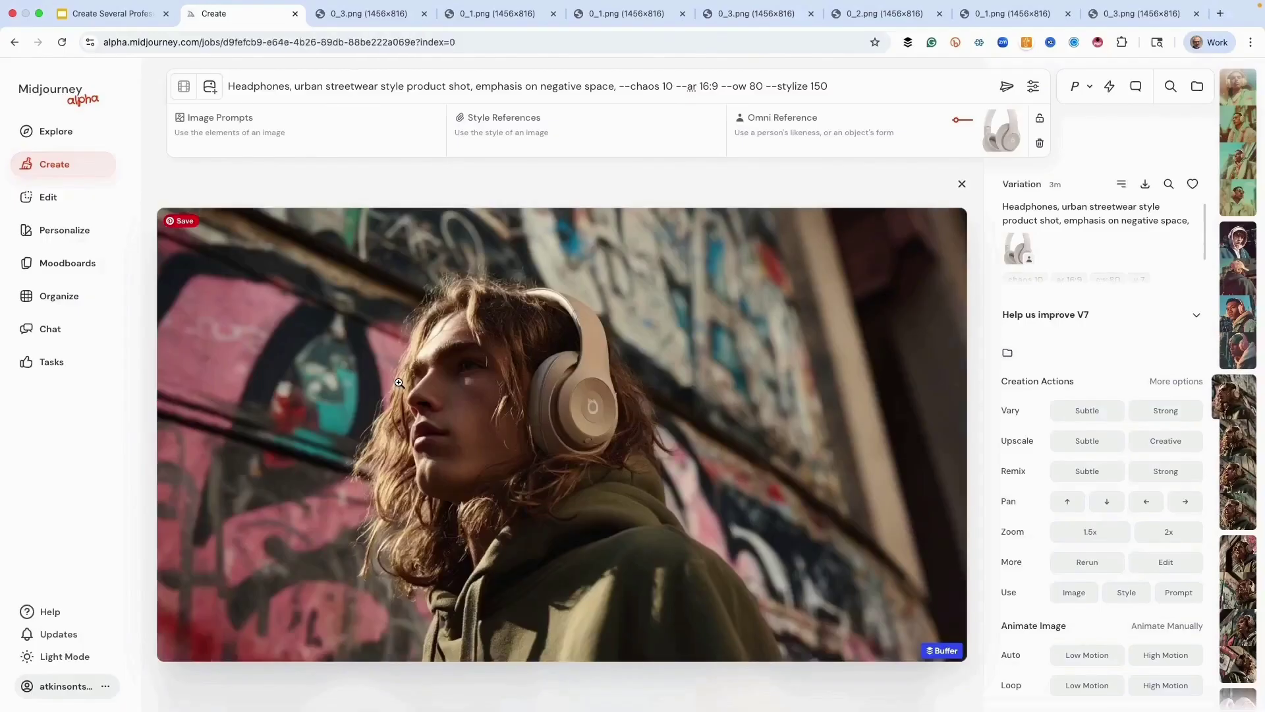
{"action": "key", "text": "Left"}
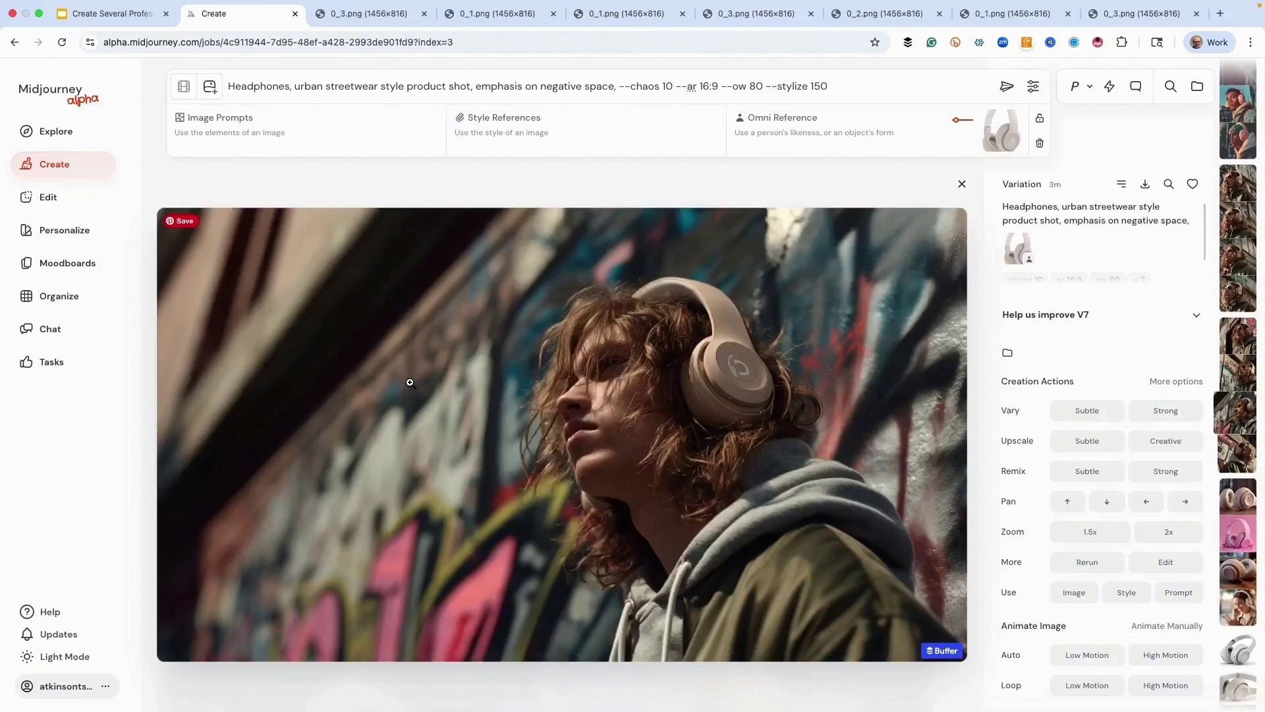
{"action": "key", "text": "Left"}
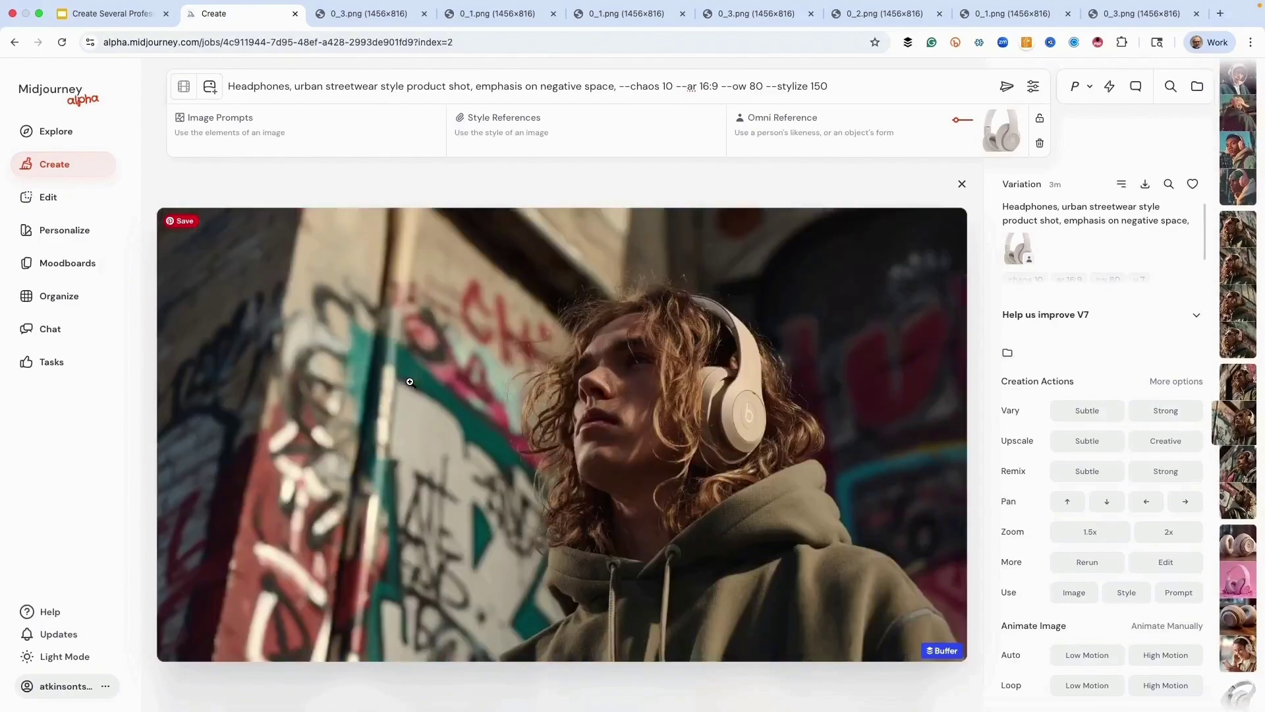
{"action": "key", "text": "Left"}
{"action": "key", "text": "Left"}
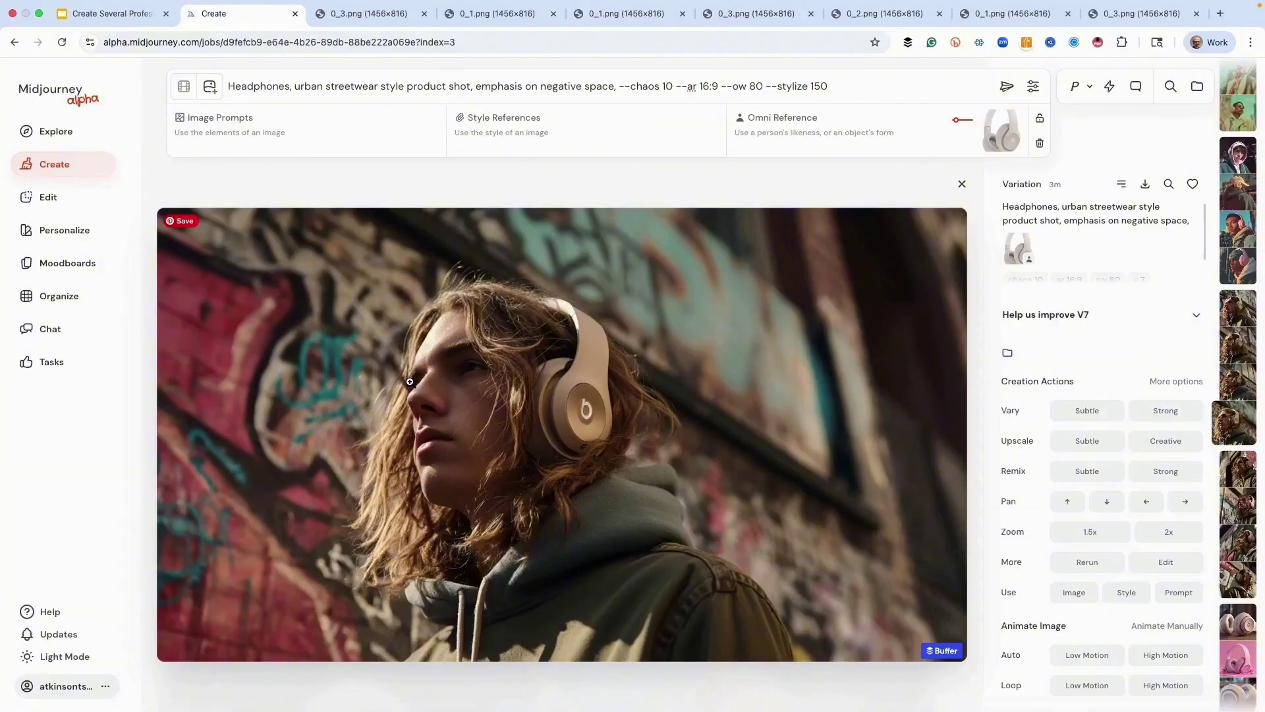
{"action": "left_click", "coordinate": [963, 185]}
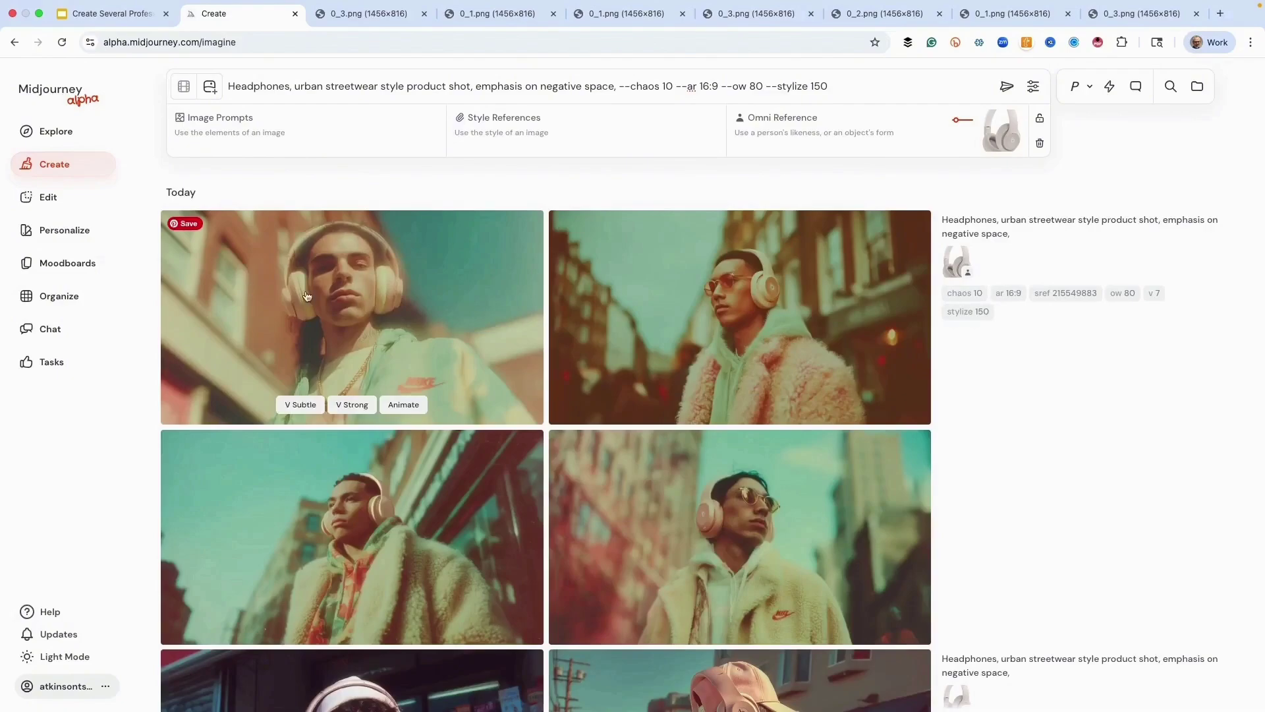
- Scroll the Create feed down to the thermal heat map results and open the second image
{"action": "scroll", "coordinate": [691, 354], "scroll_direction": "down", "scroll_amount": 7}
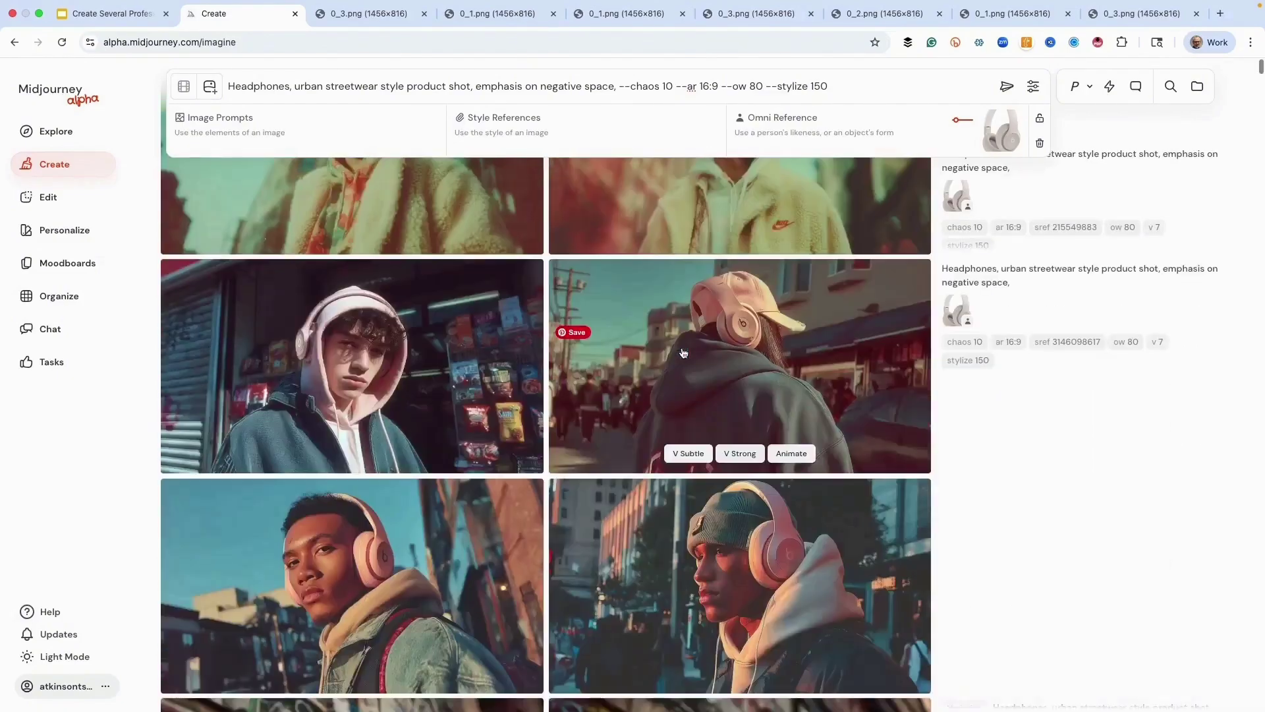
{"action": "scroll", "coordinate": [677, 354], "scroll_direction": "down", "scroll_amount": 14}
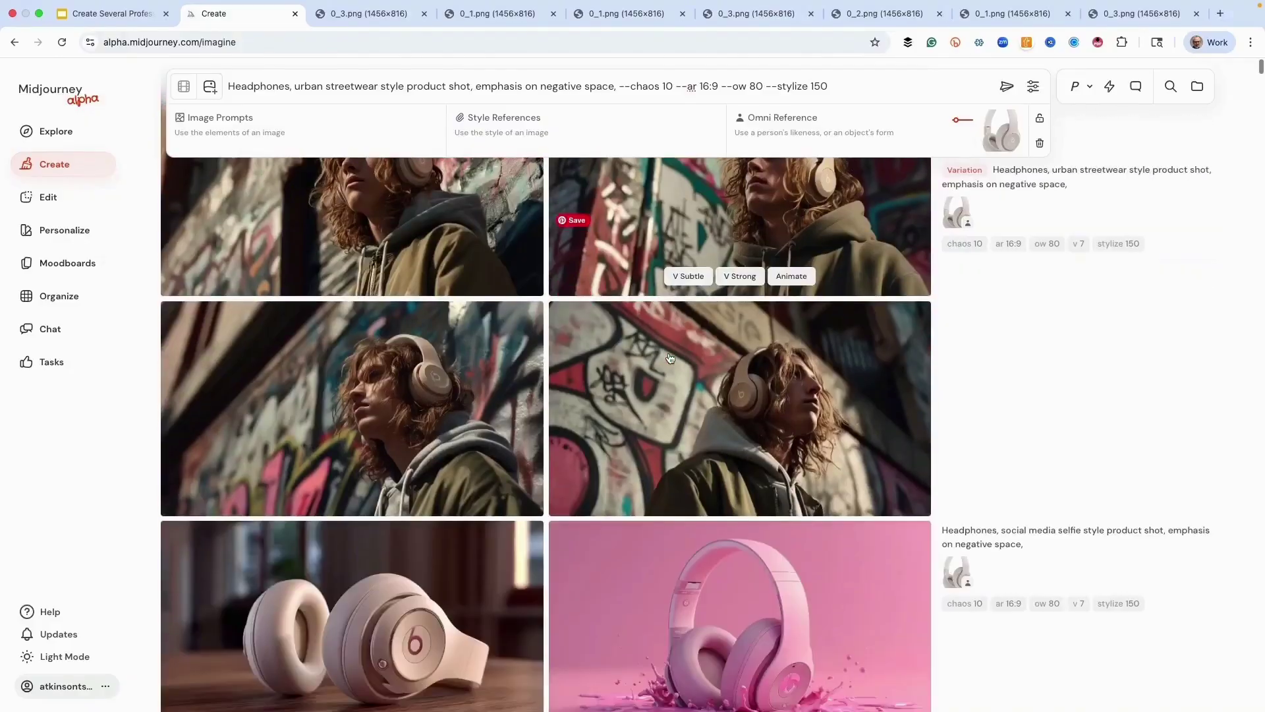
{"action": "scroll", "coordinate": [665, 357], "scroll_direction": "down", "scroll_amount": 15}
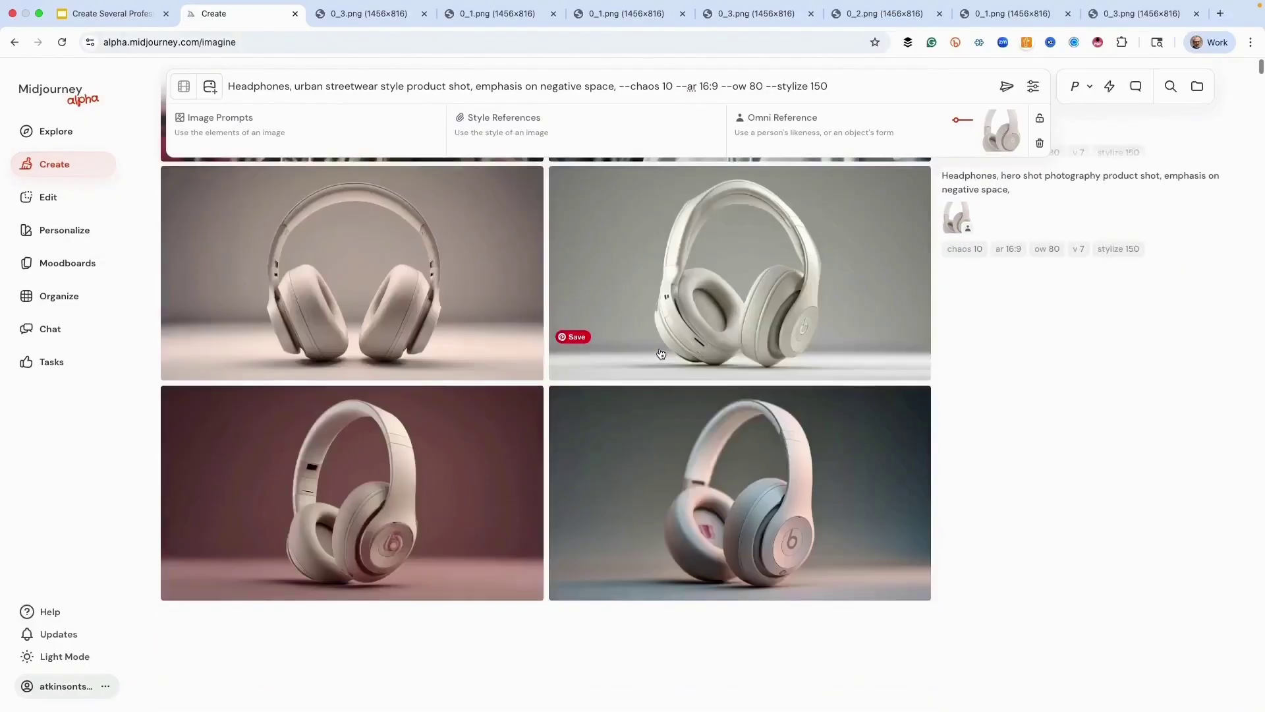
{"action": "scroll", "coordinate": [640, 356], "scroll_direction": "down", "scroll_amount": 10}
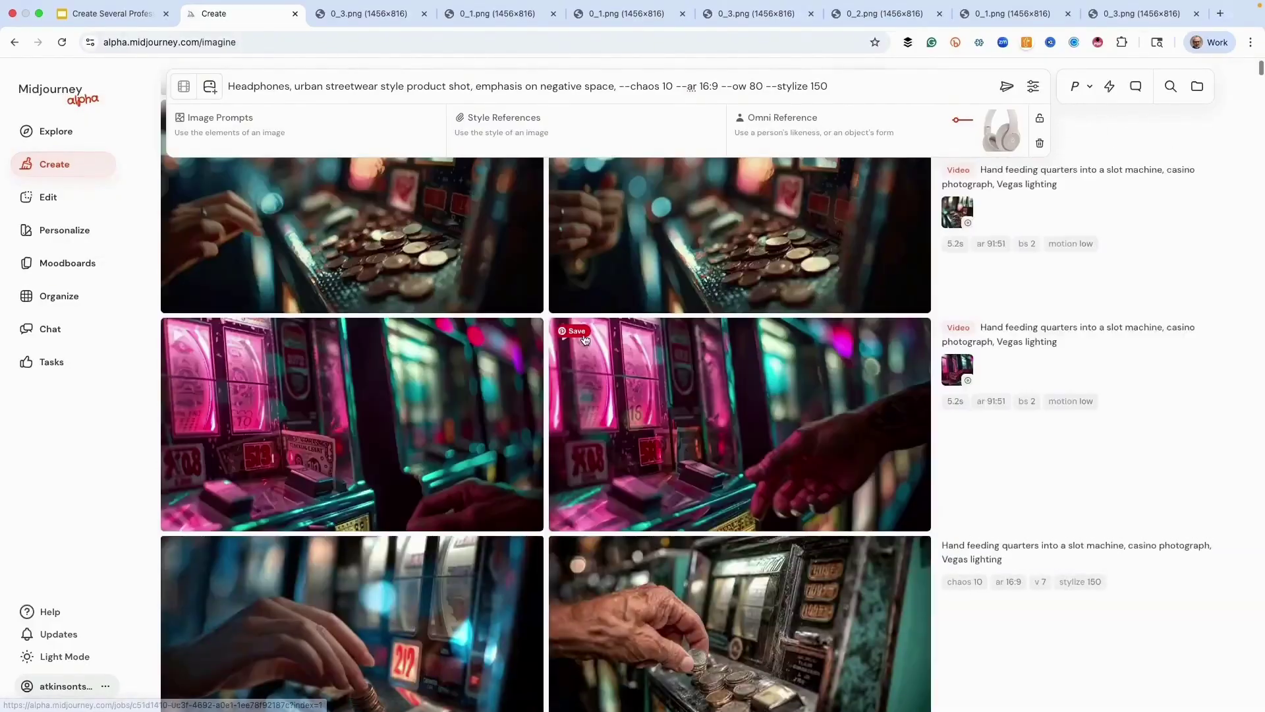
{"action": "scroll", "coordinate": [659, 346], "scroll_direction": "down", "scroll_amount": 10}
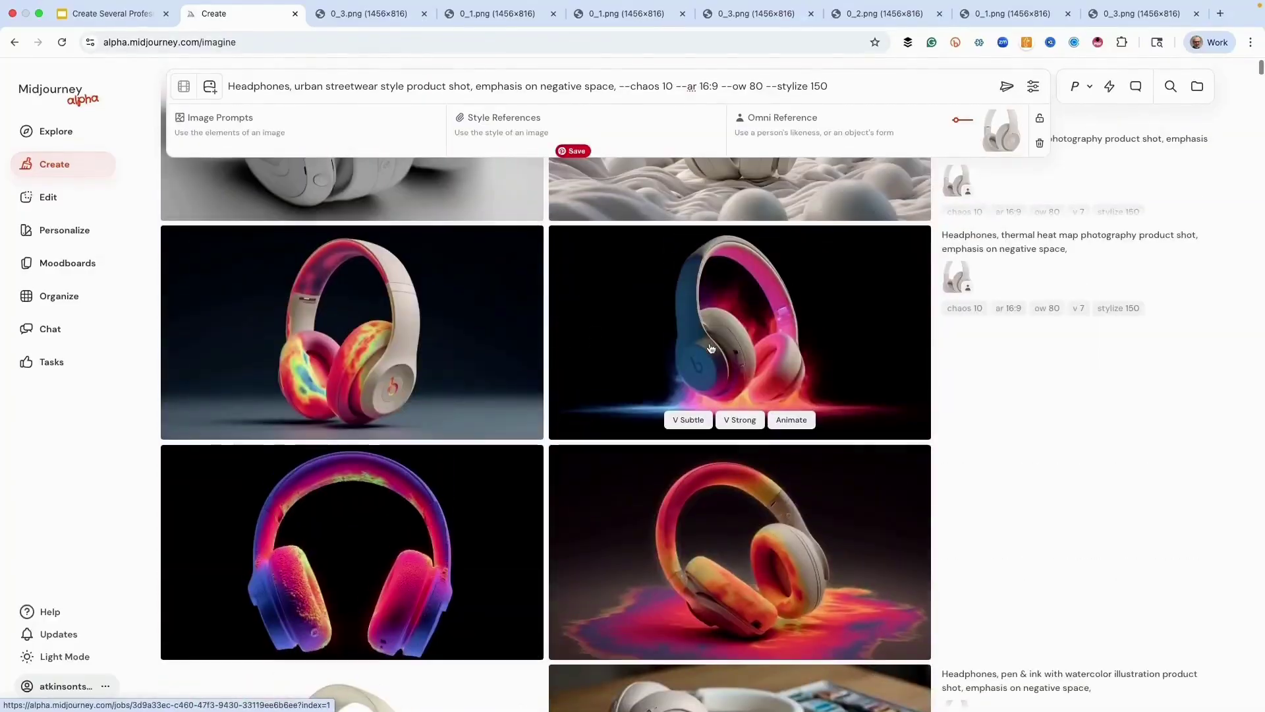
{"action": "left_click", "coordinate": [720, 345]}
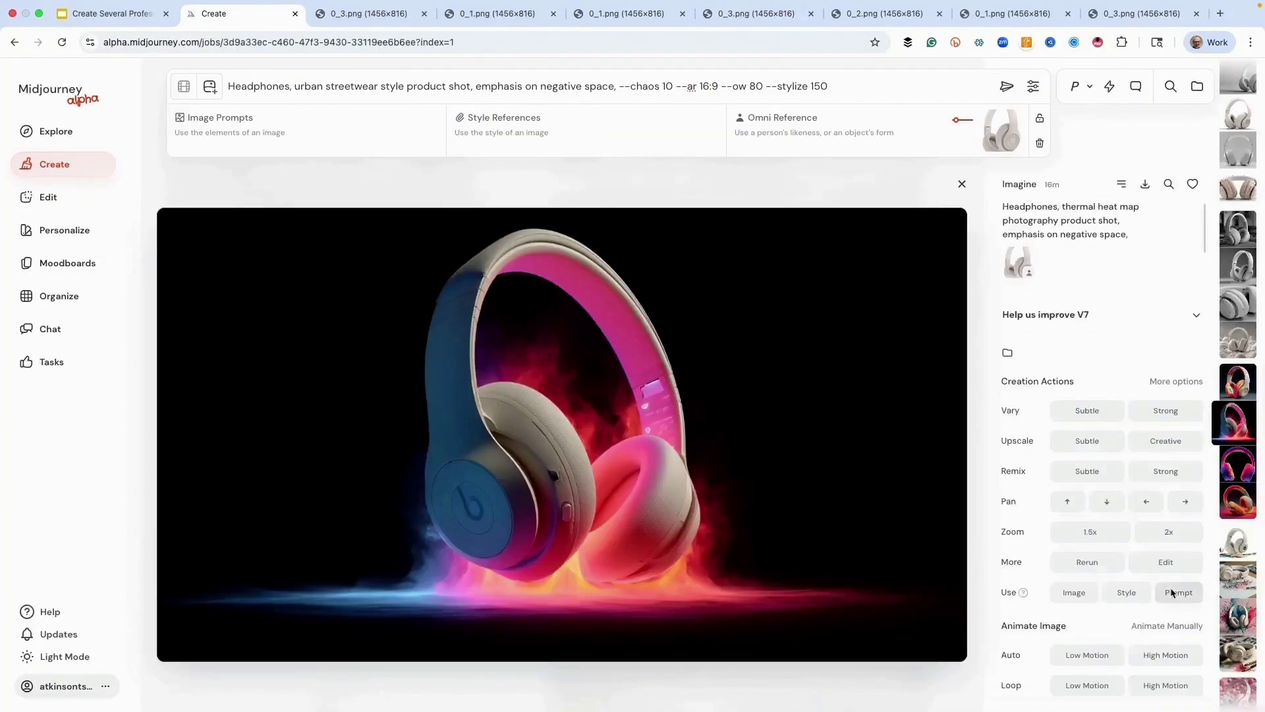
- Load the thermal heat map image's prompt and search Explore for similar images
{"action": "left_click", "coordinate": [1172, 593]}
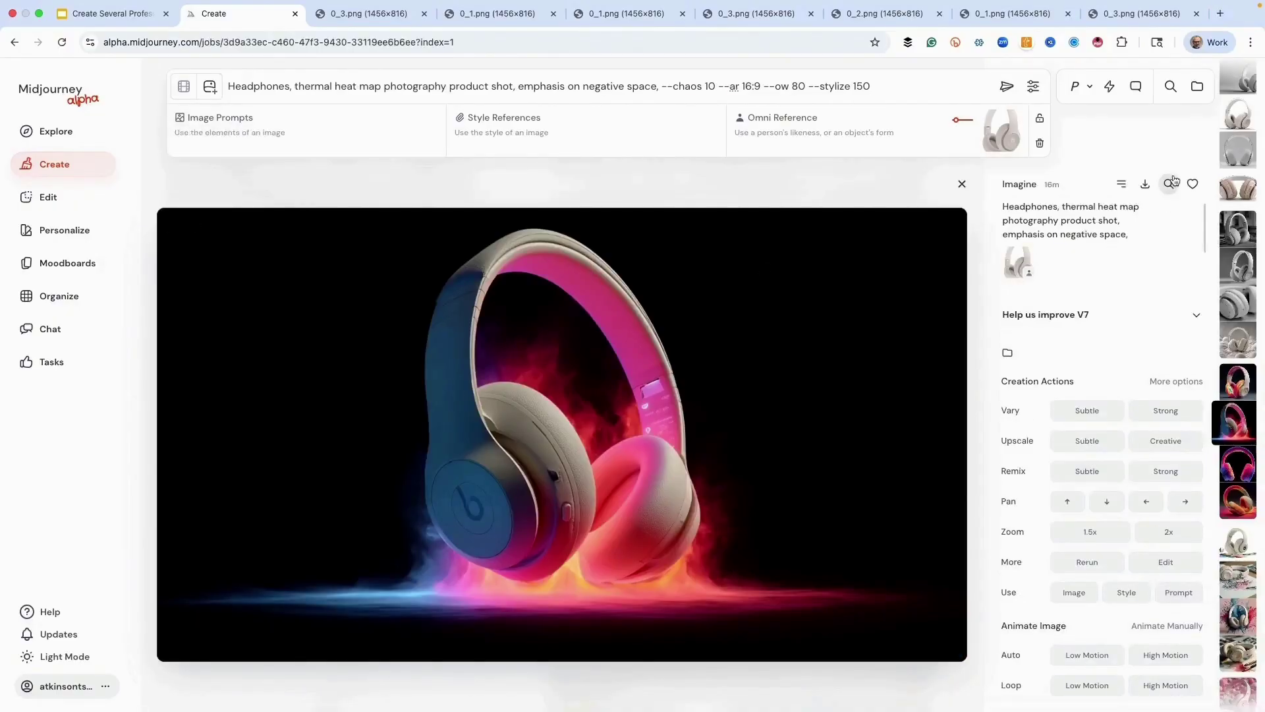
{"action": "left_click", "coordinate": [1169, 185]}
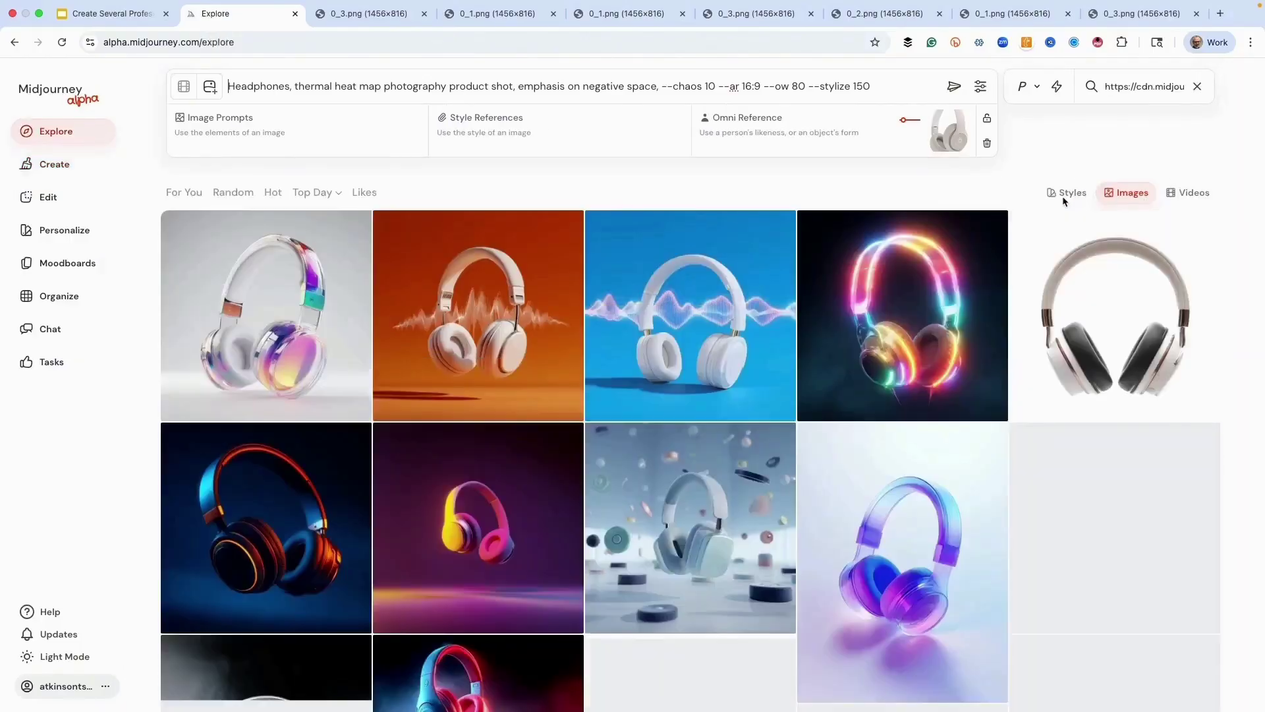
{"action": "left_click", "coordinate": [1066, 197]}
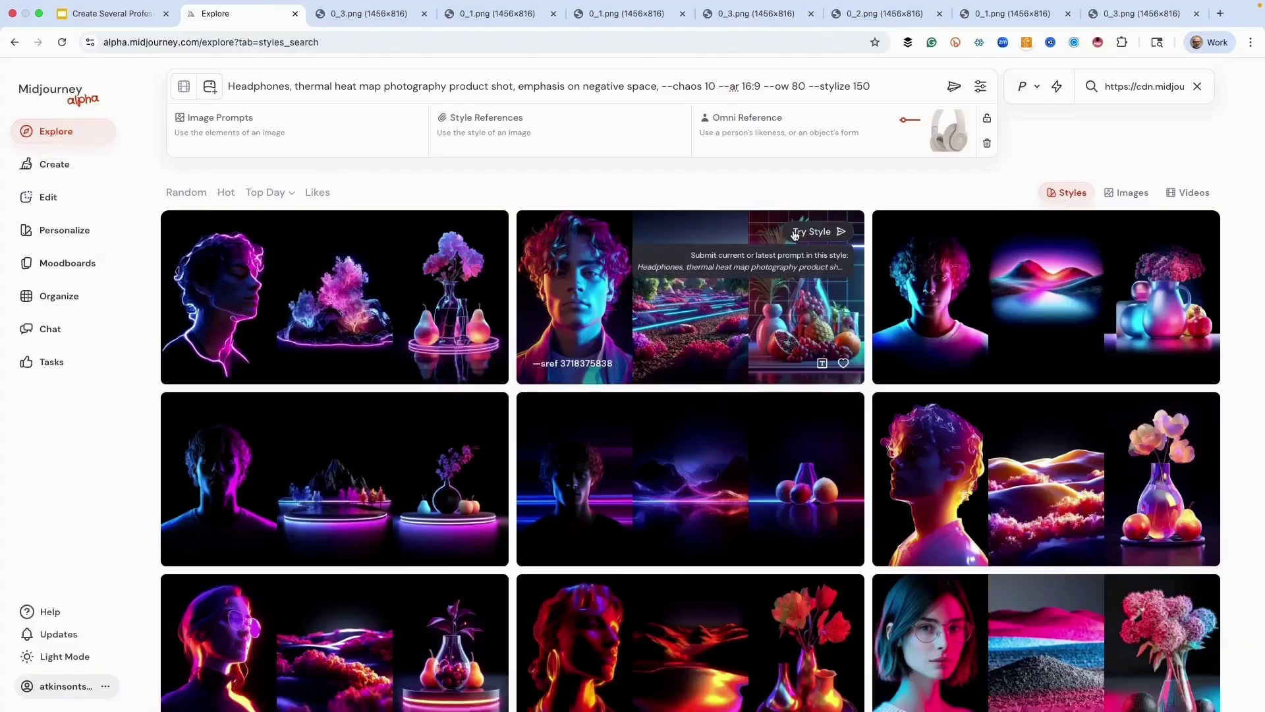
{"action": "left_click", "coordinate": [806, 233]}
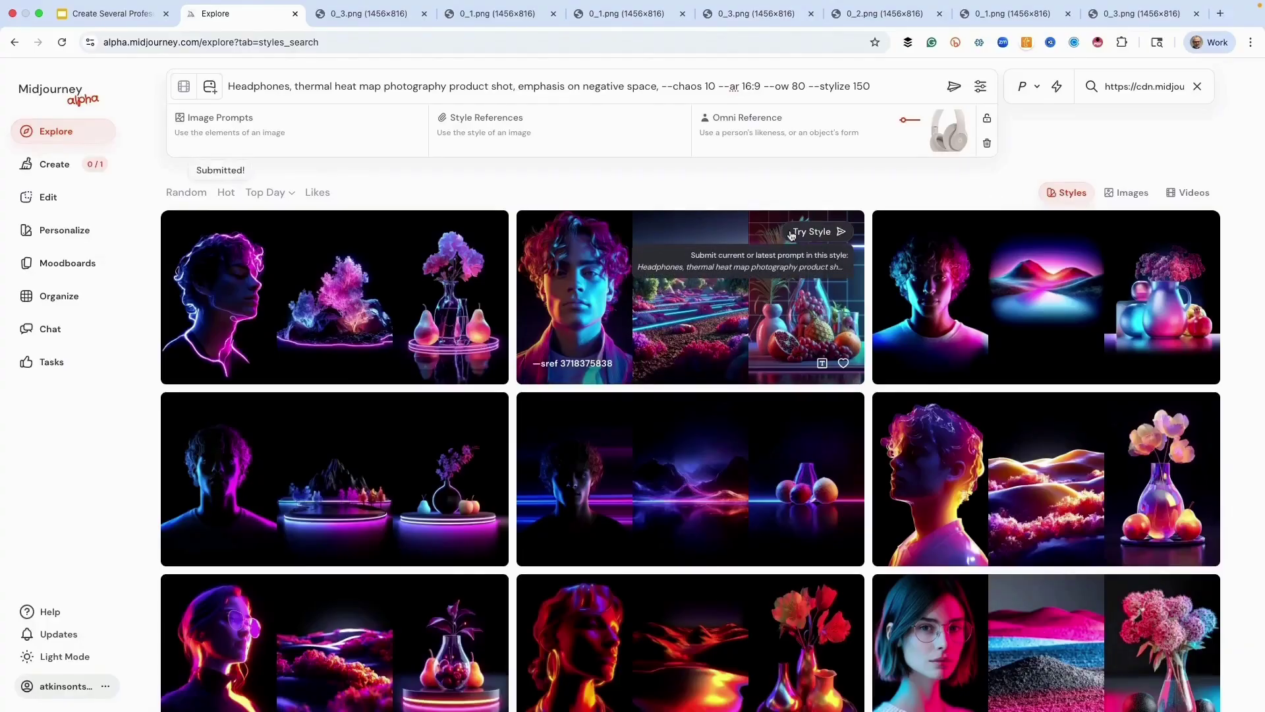
{"action": "scroll", "coordinate": [729, 389], "scroll_direction": "down", "scroll_amount": 5}
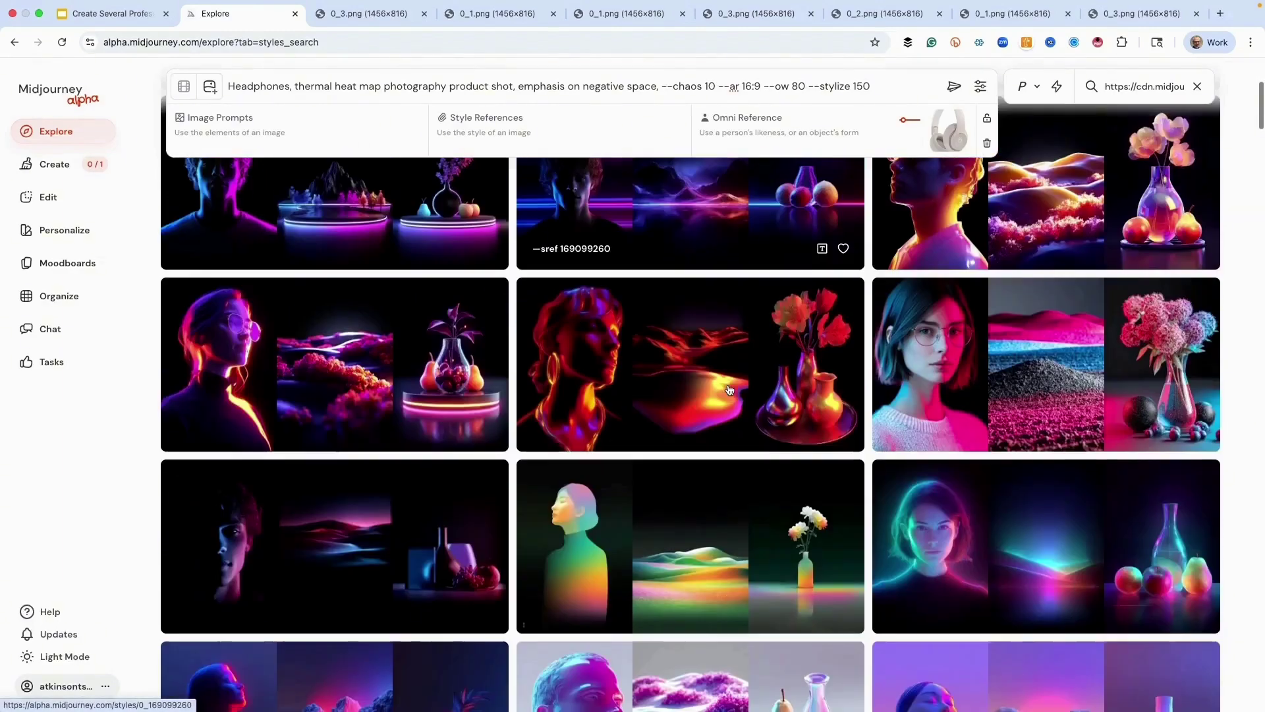
{"action": "mouse_move", "coordinate": [729, 389]}
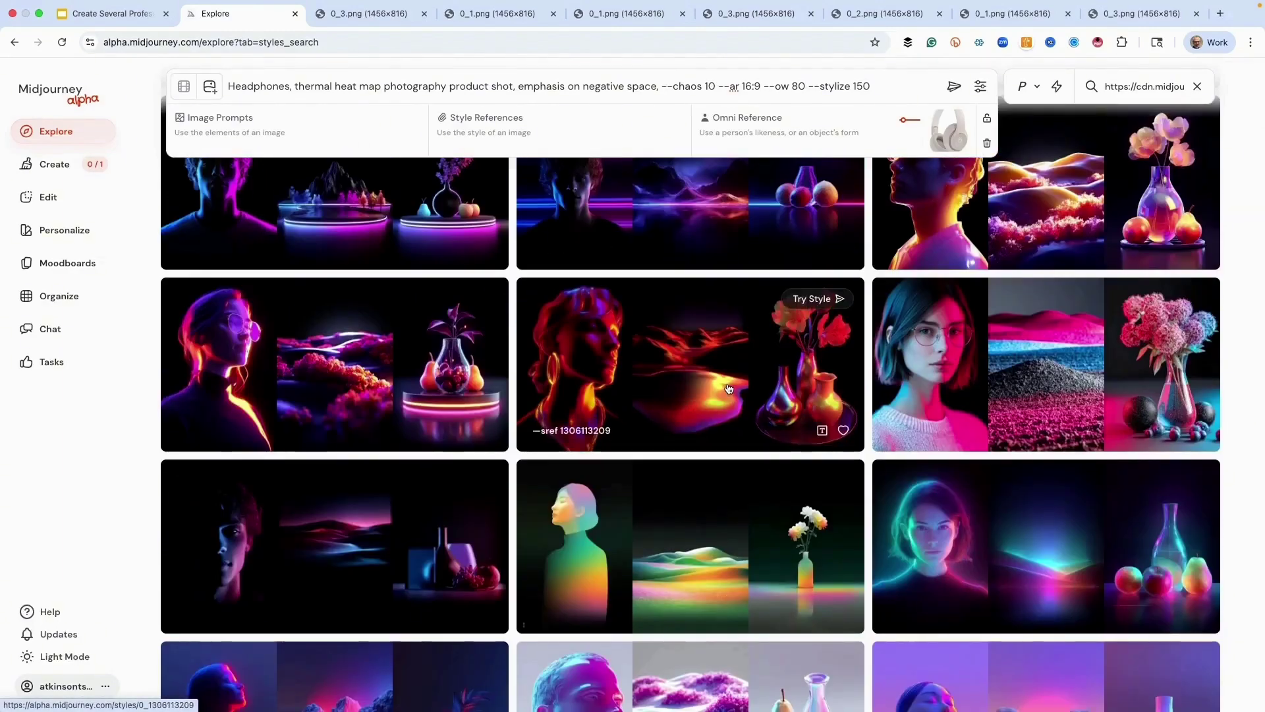
{"action": "left_click", "coordinate": [801, 300]}
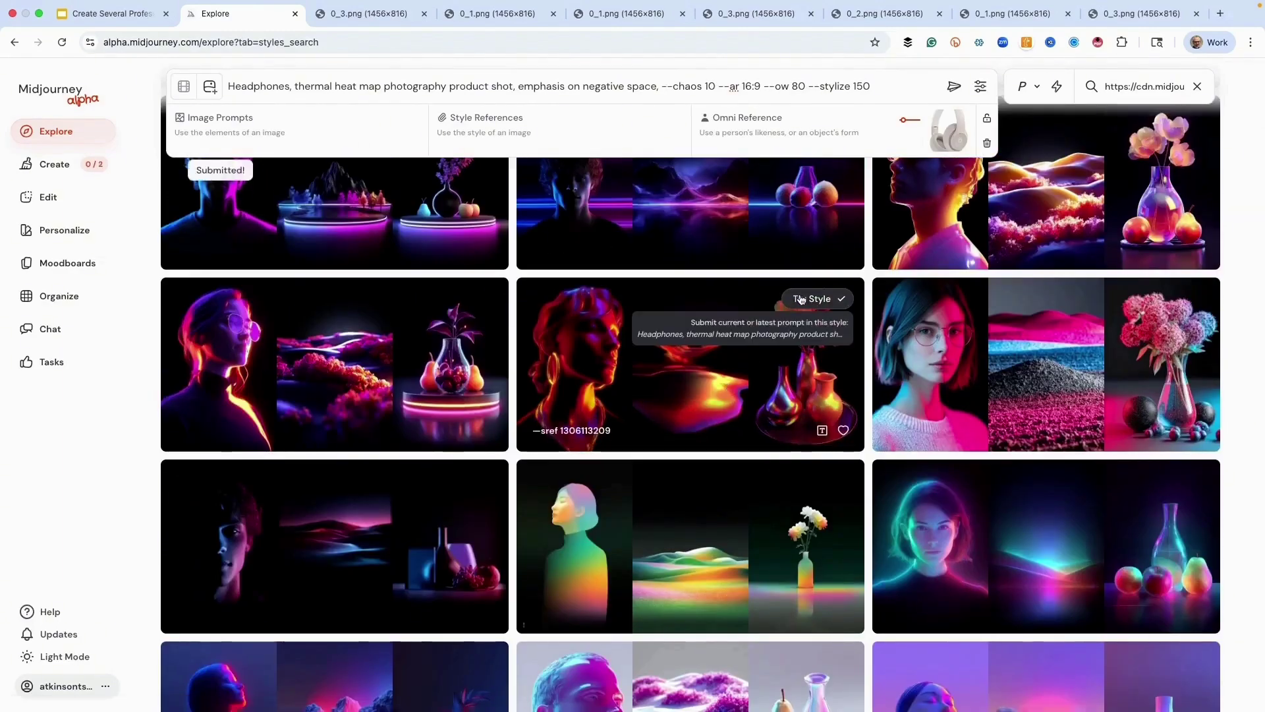
{"action": "scroll", "coordinate": [704, 367], "scroll_direction": "down", "scroll_amount": 10}
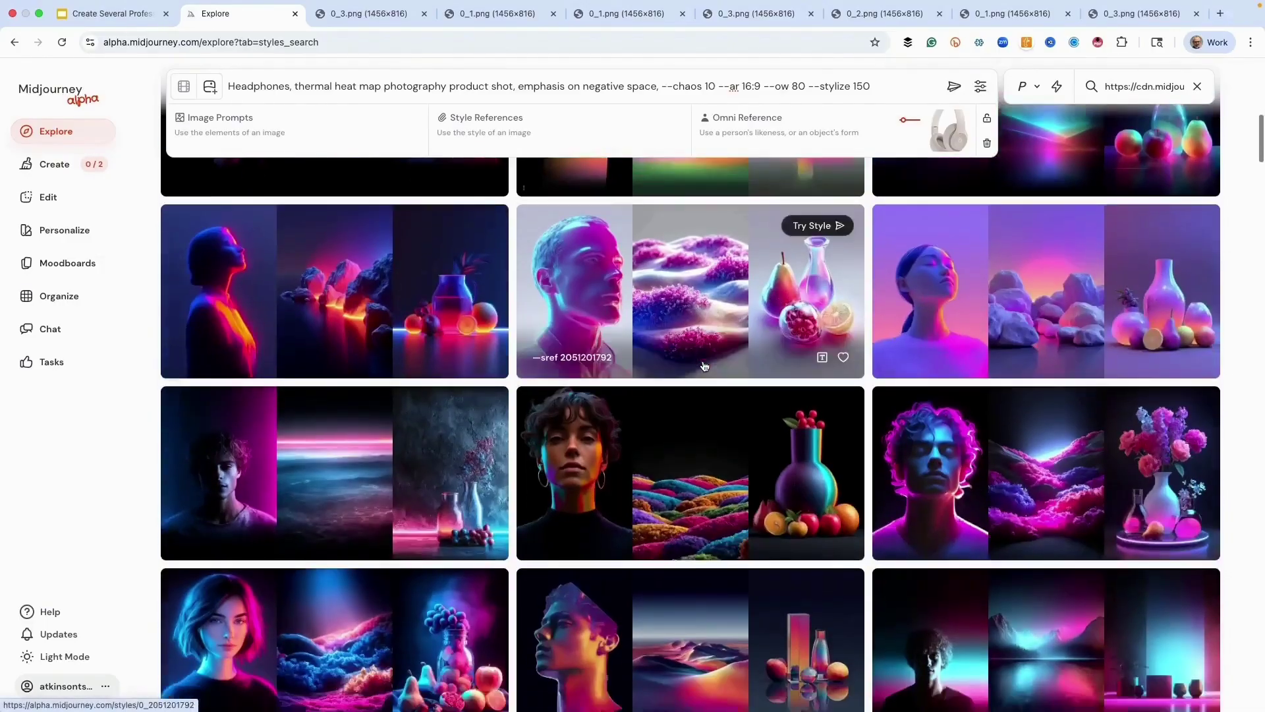
{"action": "scroll", "coordinate": [704, 367], "scroll_direction": "down", "scroll_amount": 3}
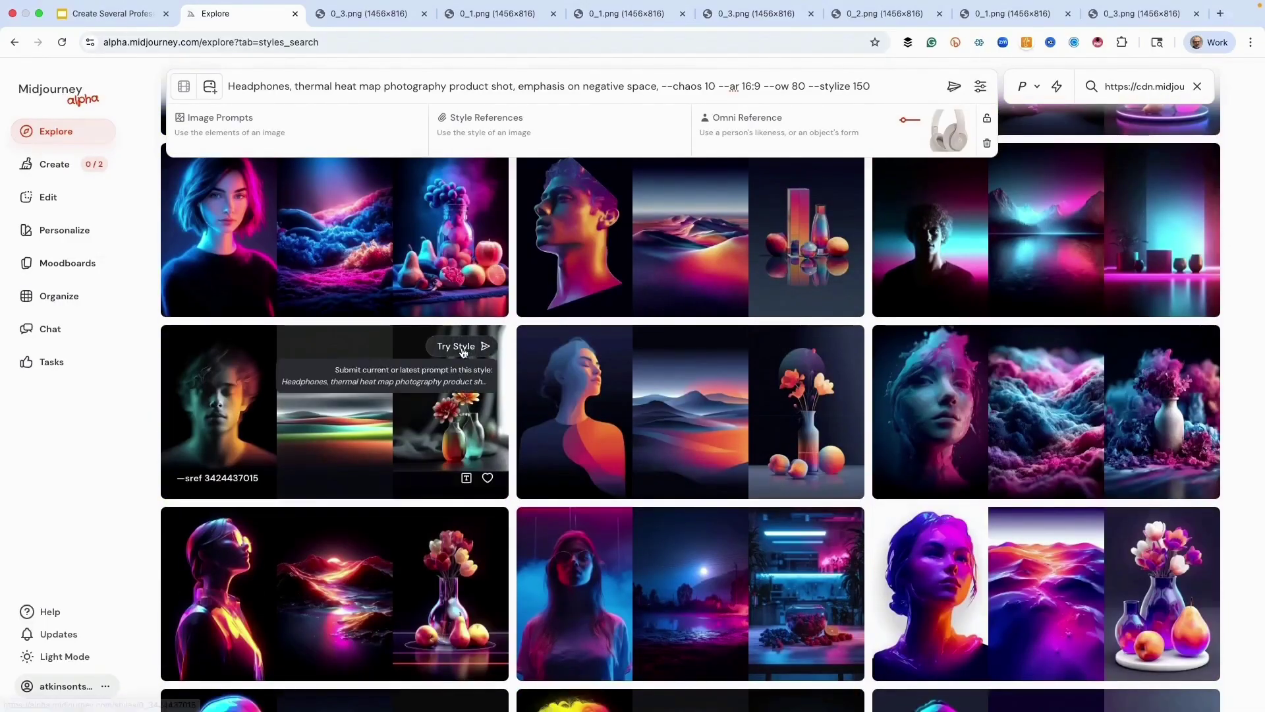
{"action": "left_click", "coordinate": [463, 350]}
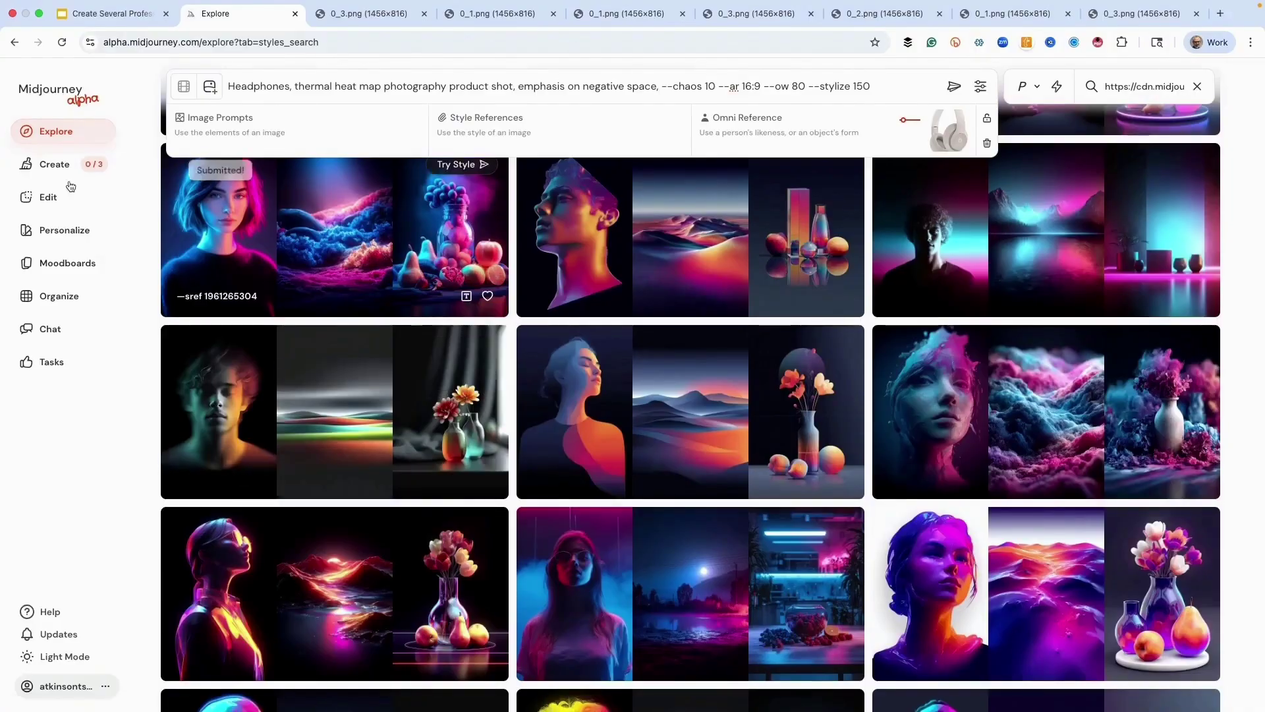
{"action": "left_click", "coordinate": [53, 165]}
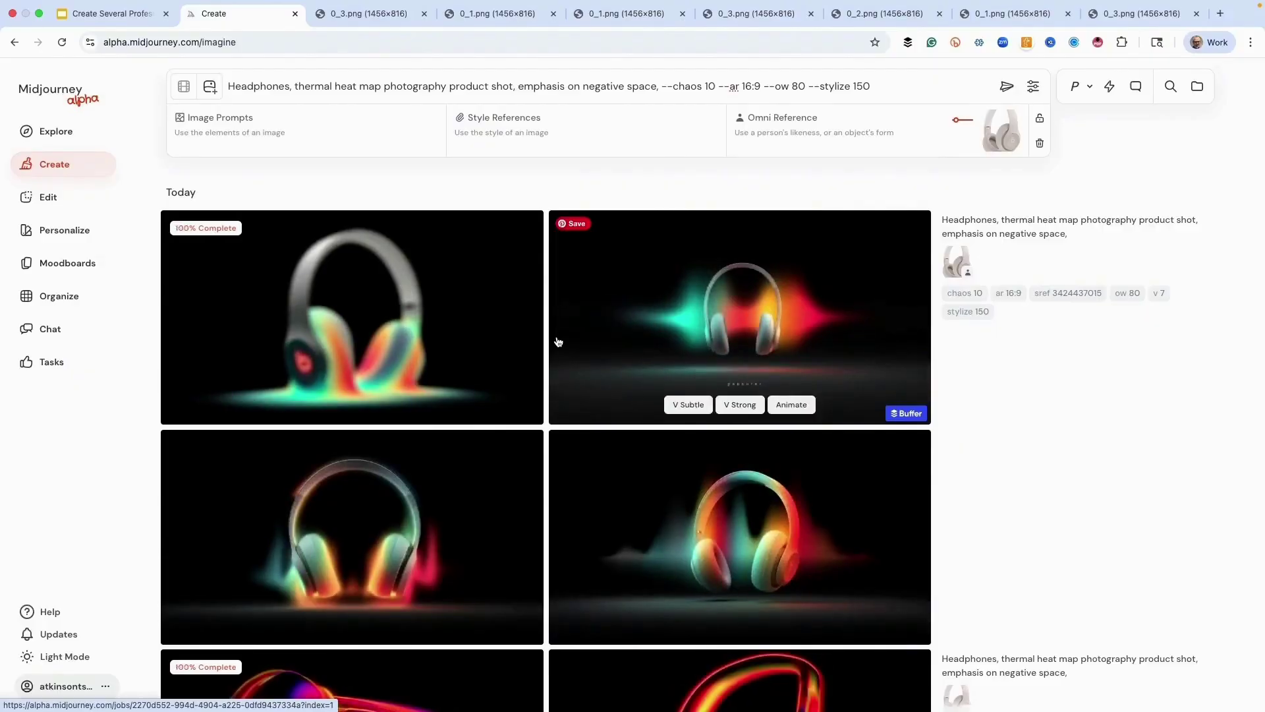
{"action": "scroll", "coordinate": [615, 354], "scroll_direction": "down", "scroll_amount": 4}
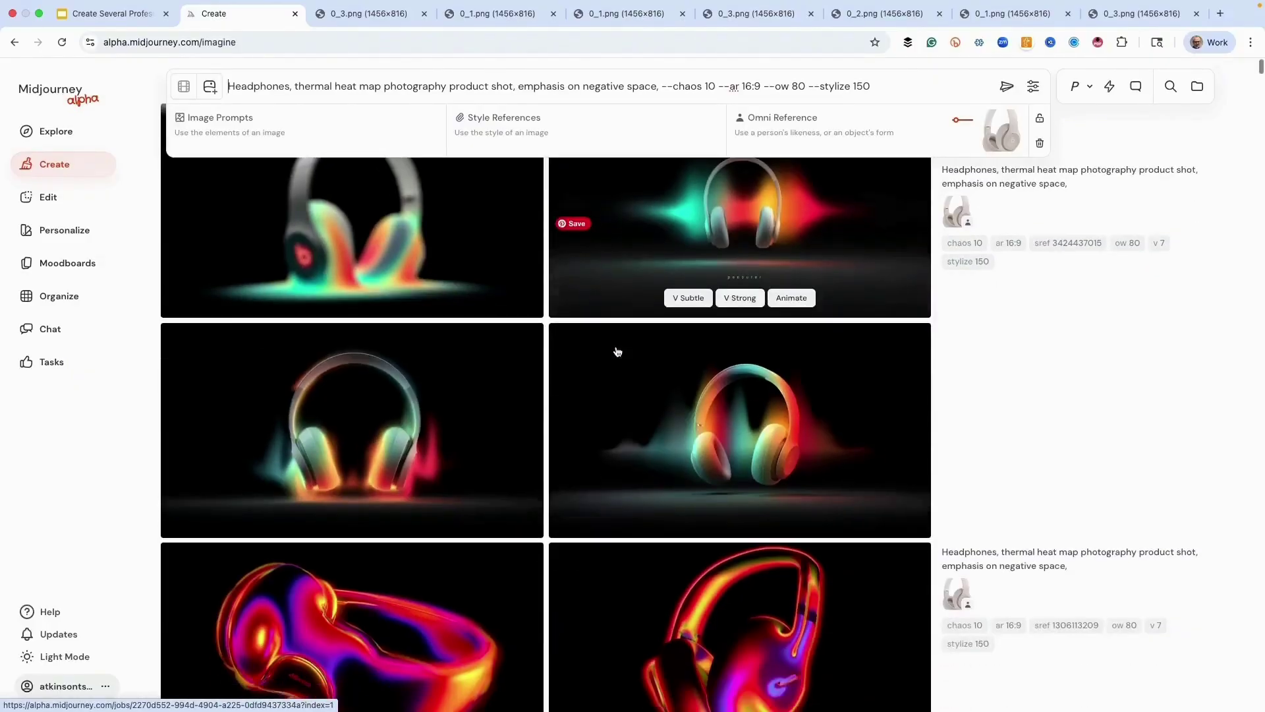
{"action": "scroll", "coordinate": [577, 351], "scroll_direction": "down", "scroll_amount": 5}
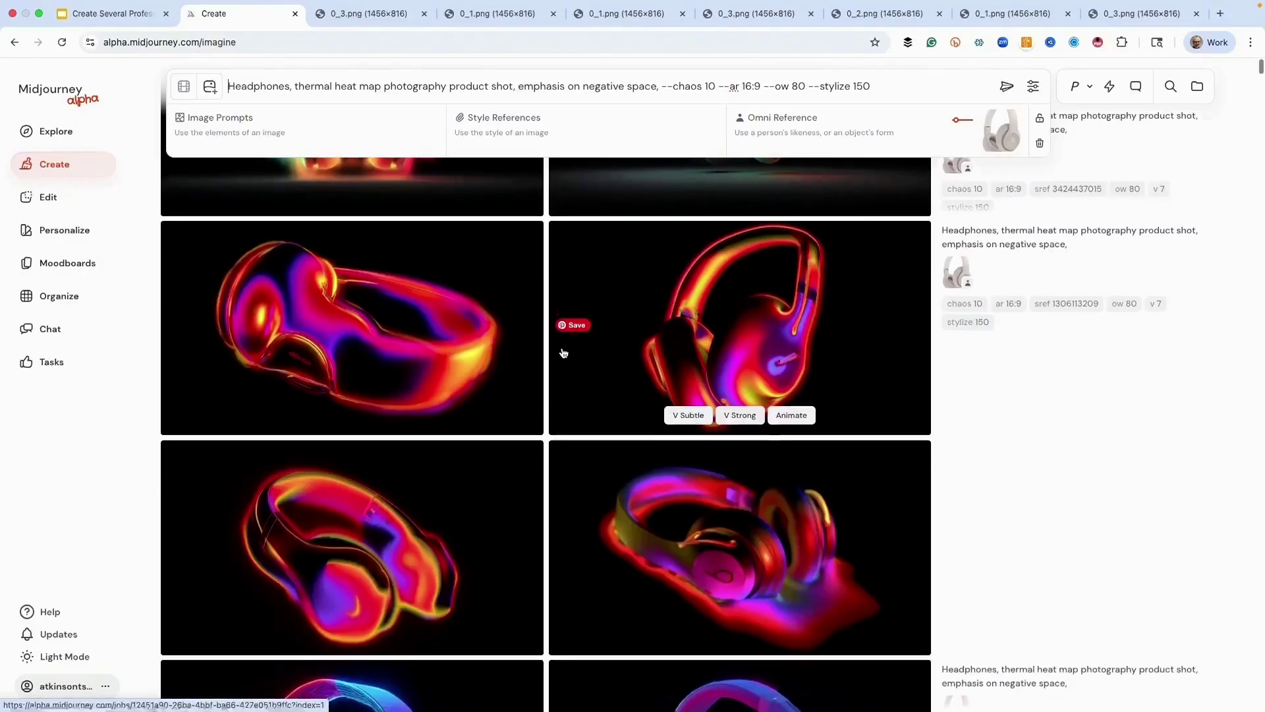
{"action": "scroll", "coordinate": [565, 353], "scroll_direction": "down", "scroll_amount": 3}
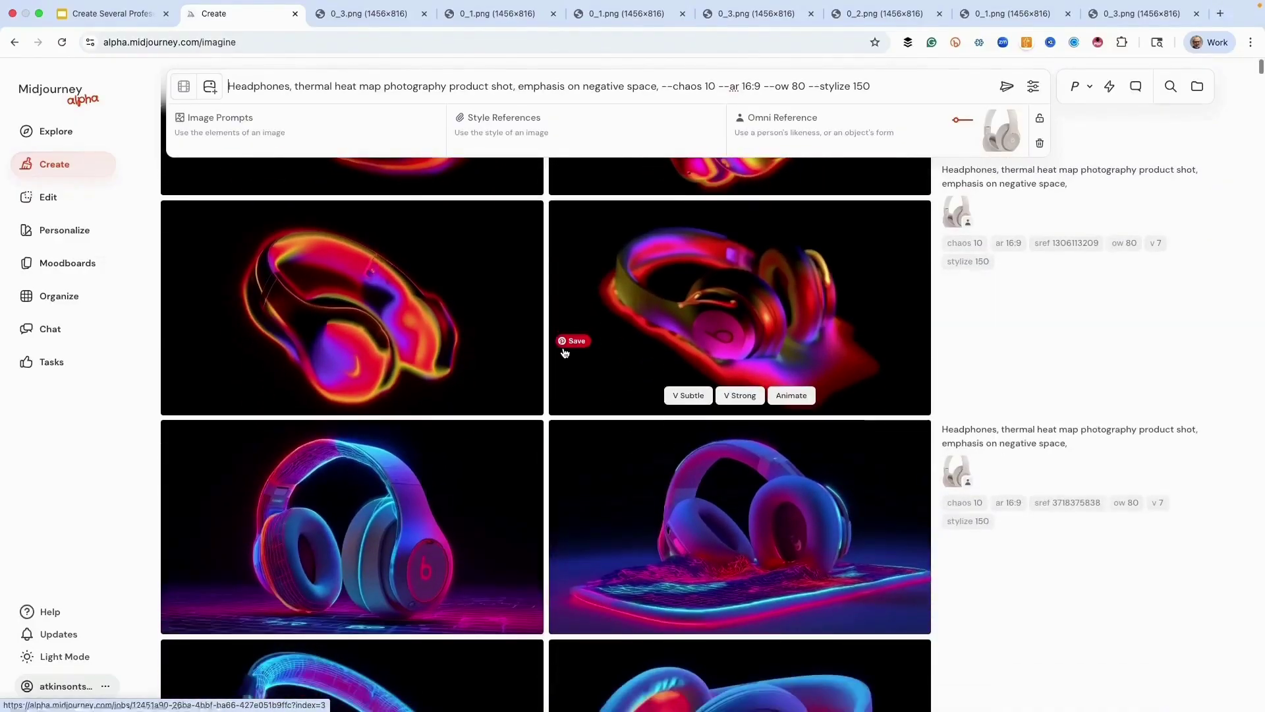
{"action": "scroll", "coordinate": [564, 351], "scroll_direction": "up", "scroll_amount": 5}
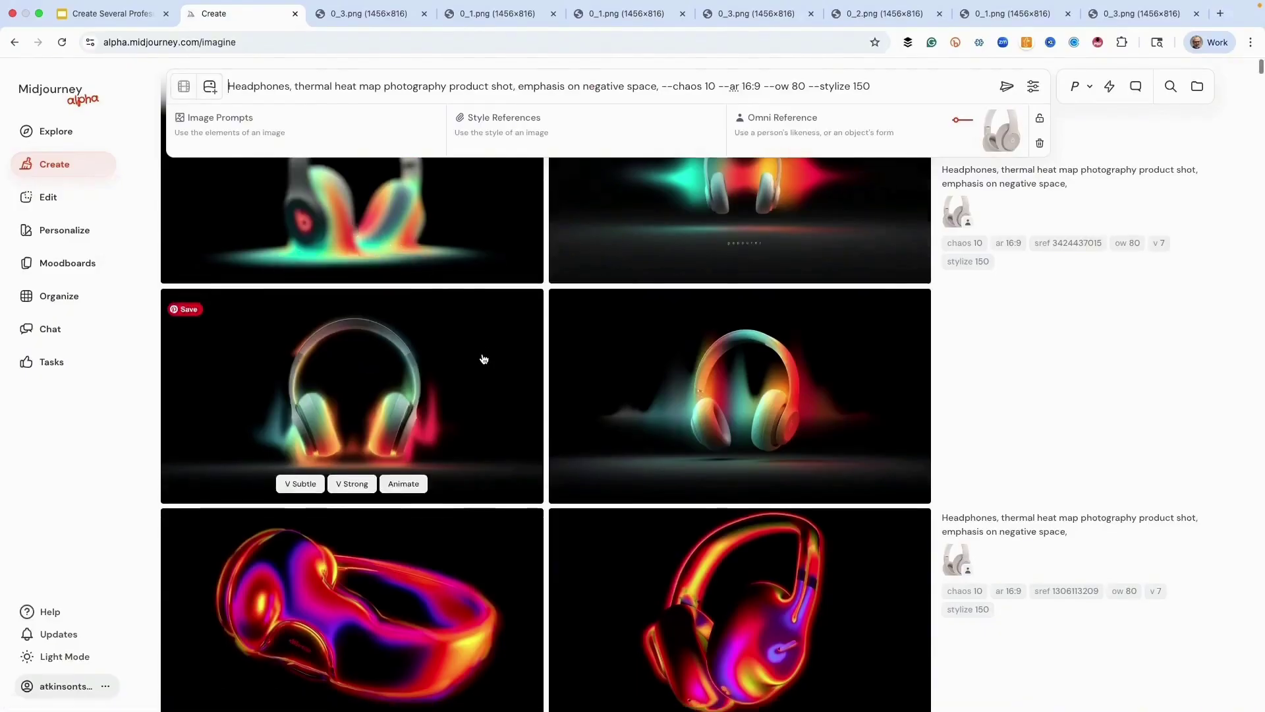
{"action": "scroll", "coordinate": [483, 358], "scroll_direction": "down", "scroll_amount": 6}
{"action": "scroll", "coordinate": [483, 358], "scroll_direction": "down", "scroll_amount": 6}
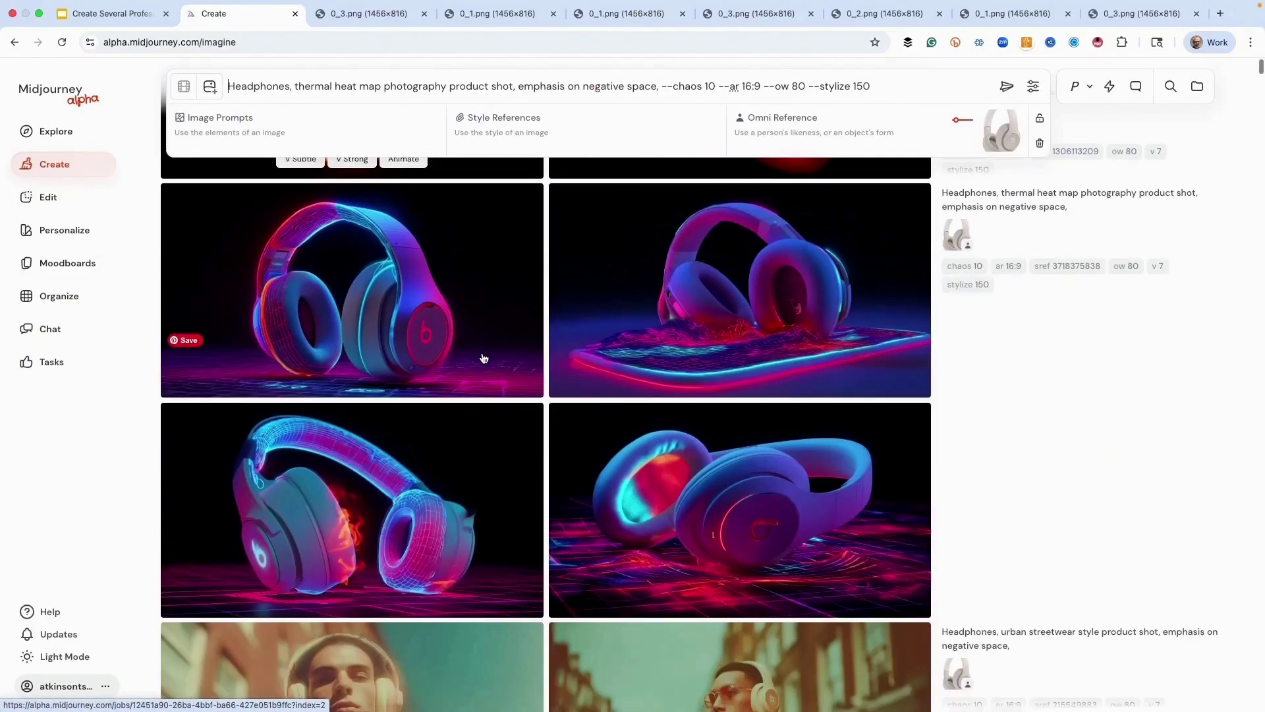
{"action": "scroll", "coordinate": [483, 358], "scroll_direction": "up", "scroll_amount": 1}
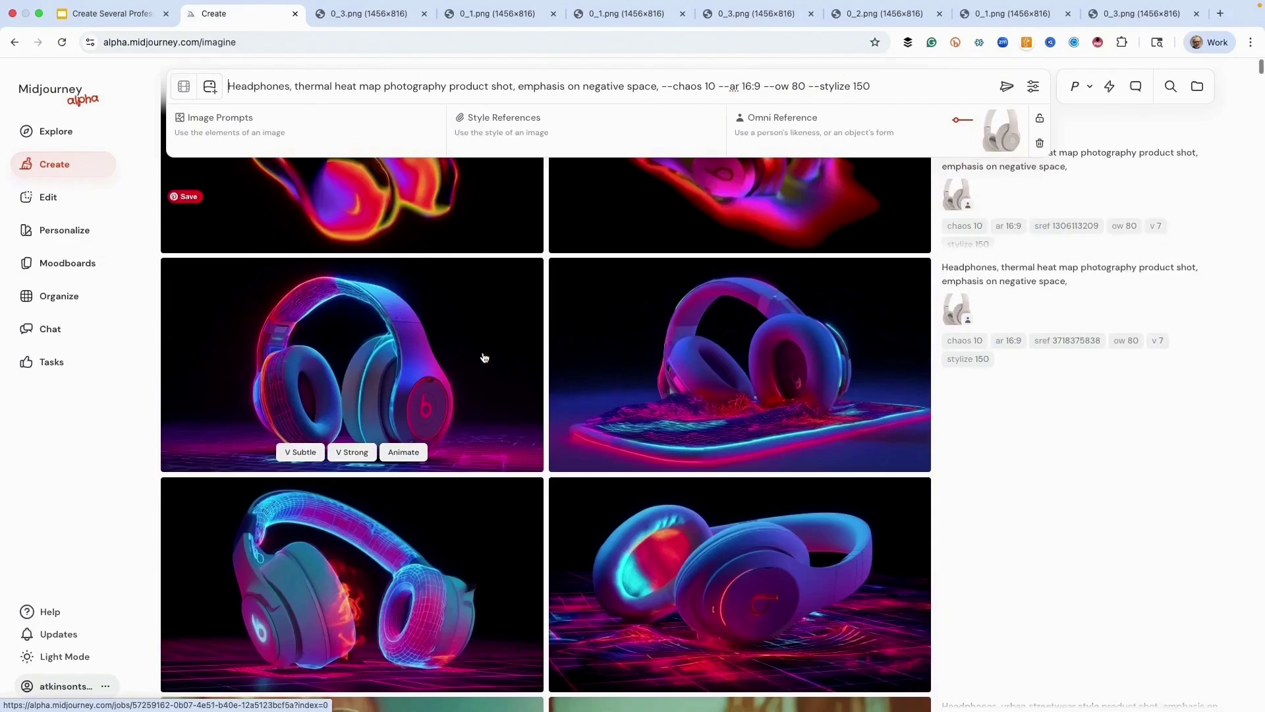
{"action": "scroll", "coordinate": [483, 357], "scroll_direction": "up", "scroll_amount": 5}
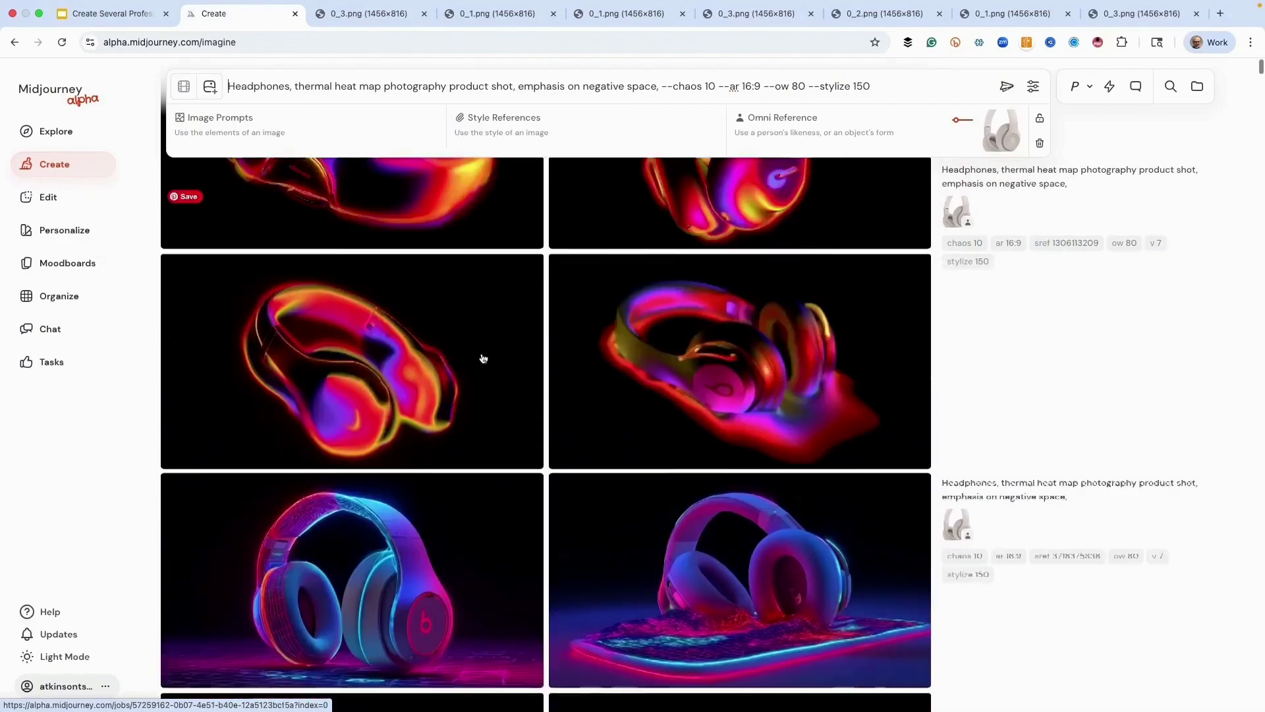
{"action": "scroll", "coordinate": [483, 358], "scroll_direction": "down", "scroll_amount": 7}
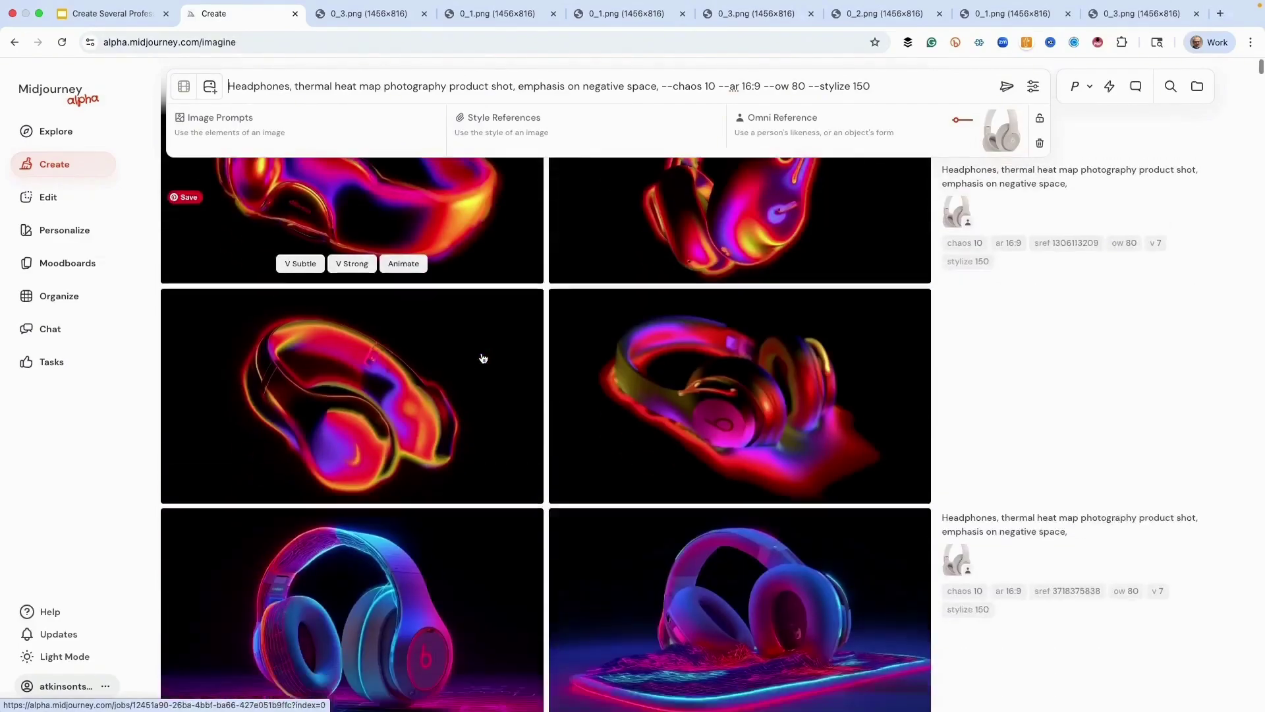
{"action": "scroll", "coordinate": [484, 354], "scroll_direction": "down", "scroll_amount": 3}
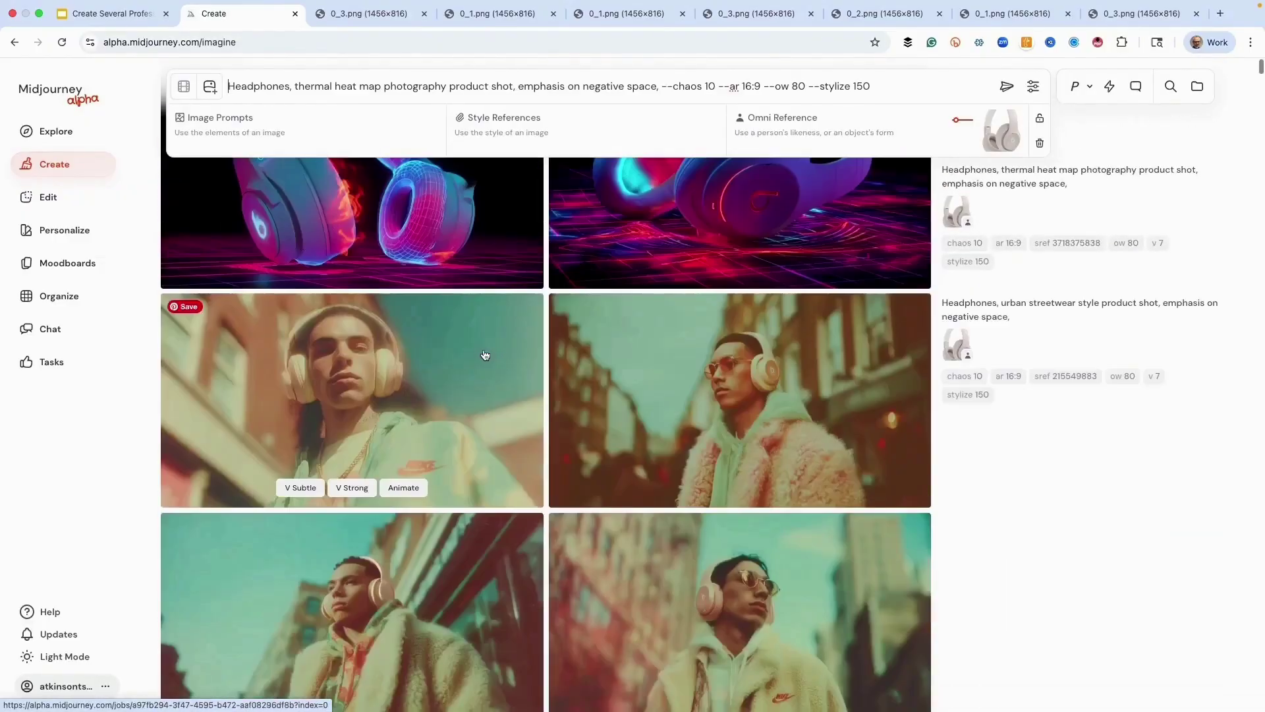
{"action": "scroll", "coordinate": [486, 355], "scroll_direction": "up", "scroll_amount": 2}
{"action": "scroll", "coordinate": [489, 357], "scroll_direction": "up", "scroll_amount": 15}
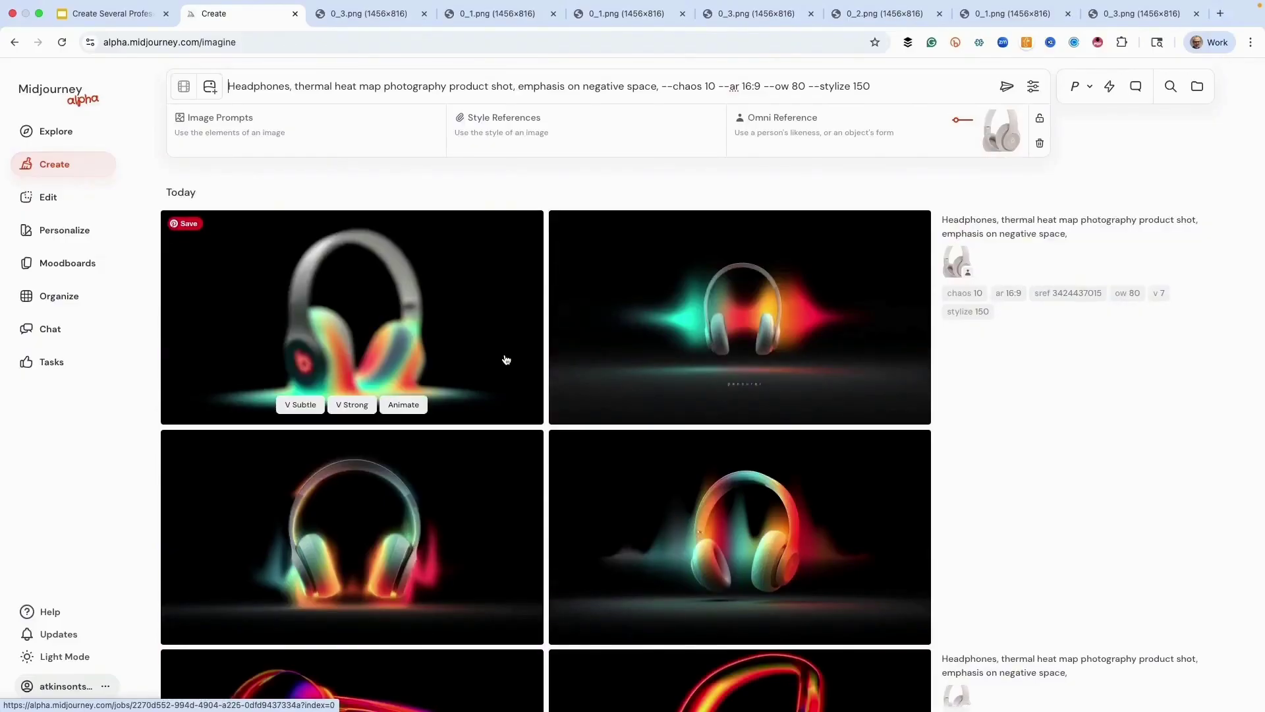
- Go to Explore from the sidebar and load its random styles grid
{"action": "left_click", "coordinate": [51, 142]}
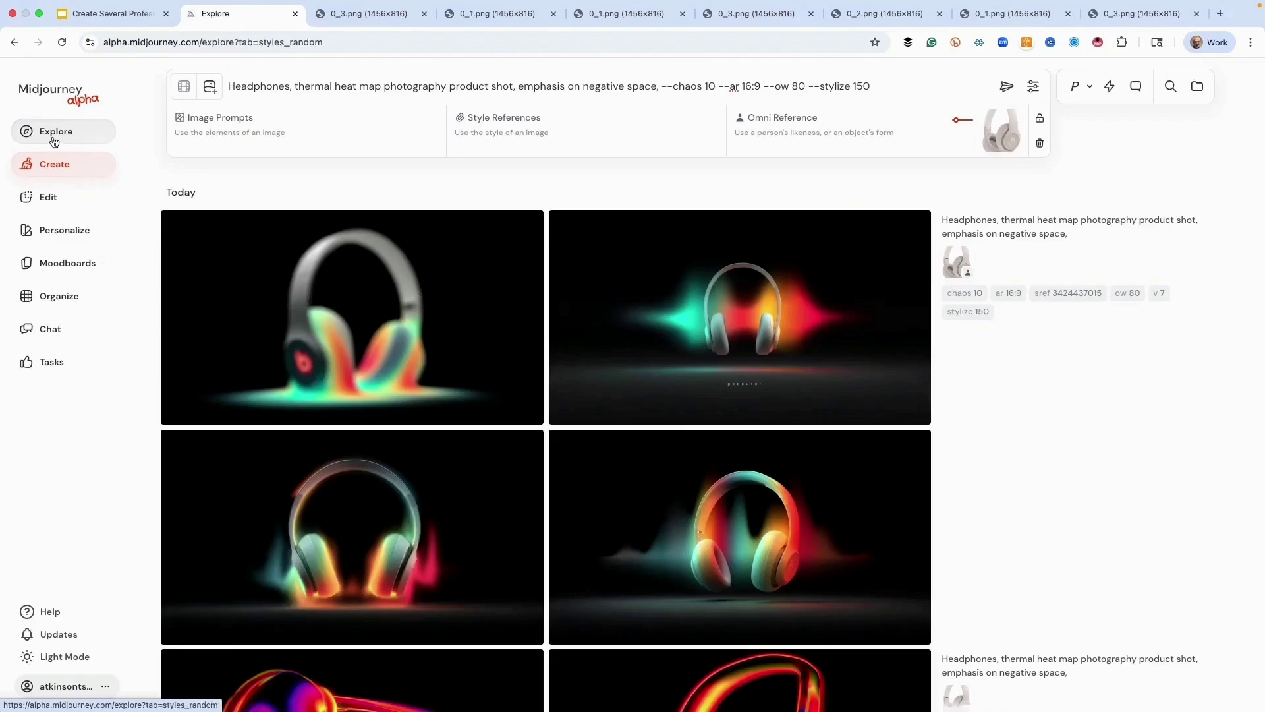
{"action": "left_click", "coordinate": [54, 142]}
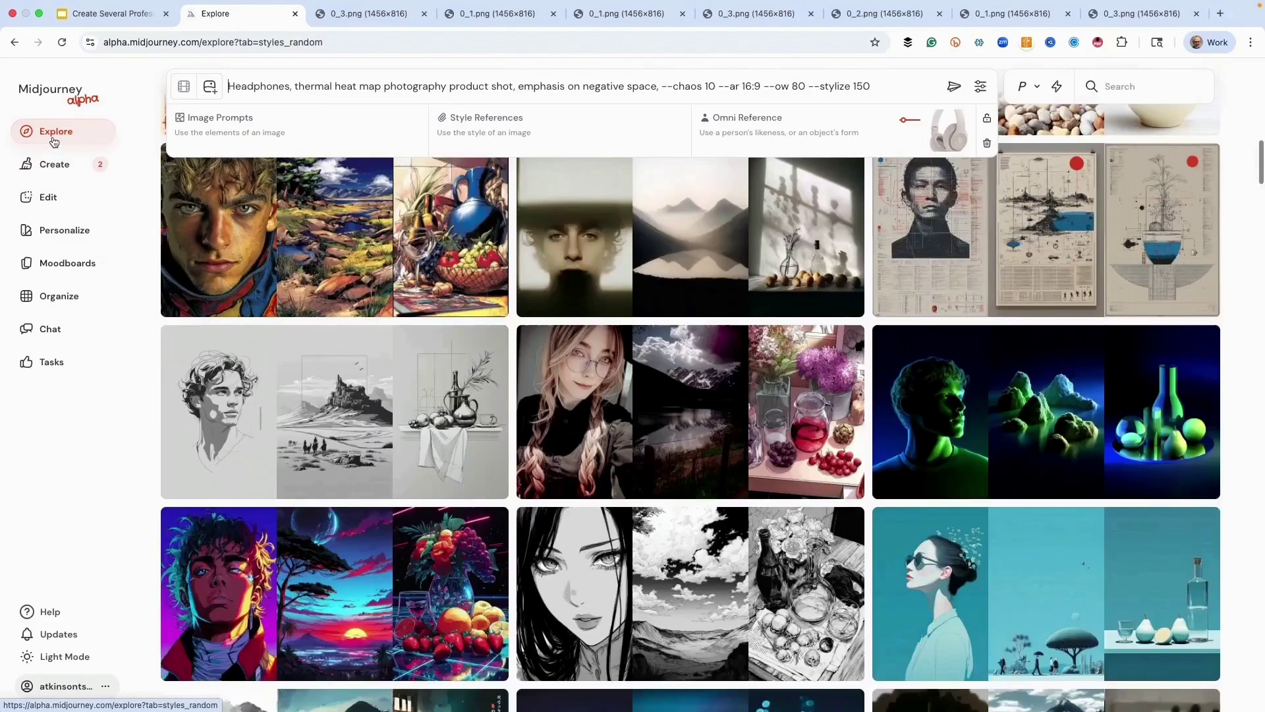